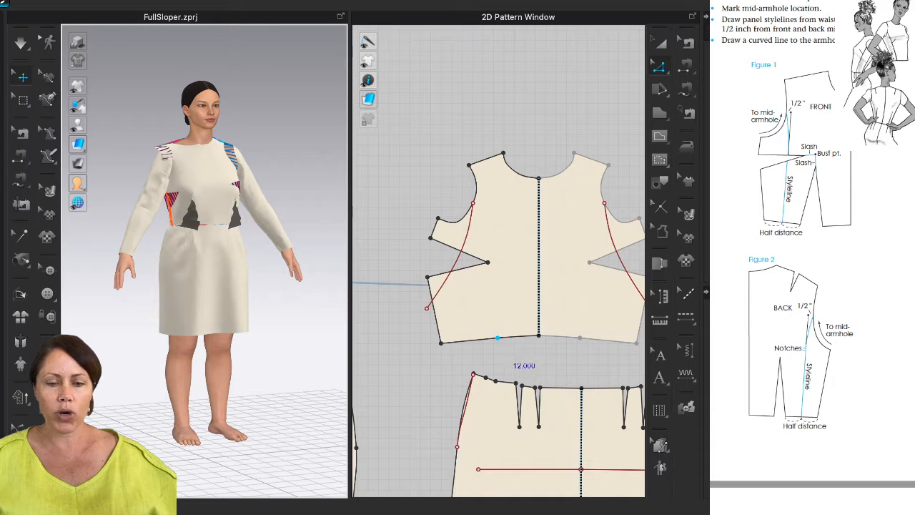
# Split the front bodice's outer waist segment into two equal parts and move the styleline's lower endpoint to that waist midpoint
pyautogui.click(498, 337)
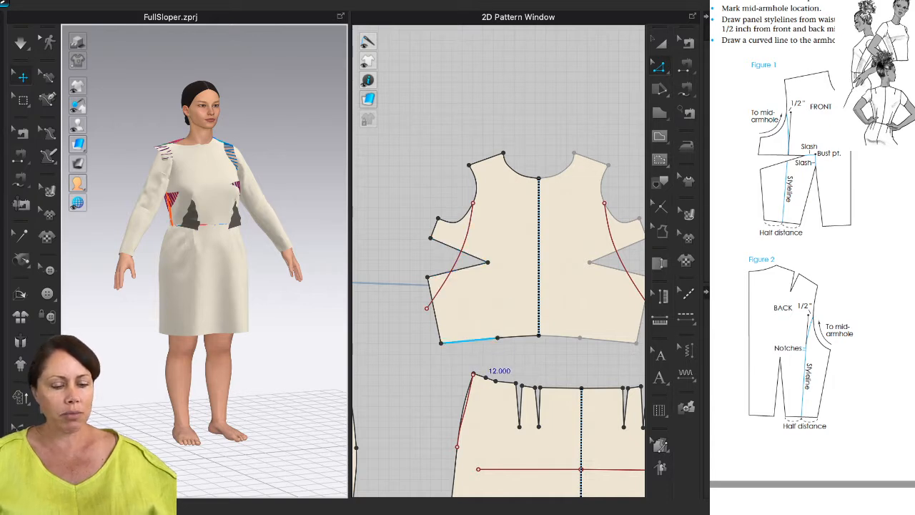
pyautogui.click(477, 340)
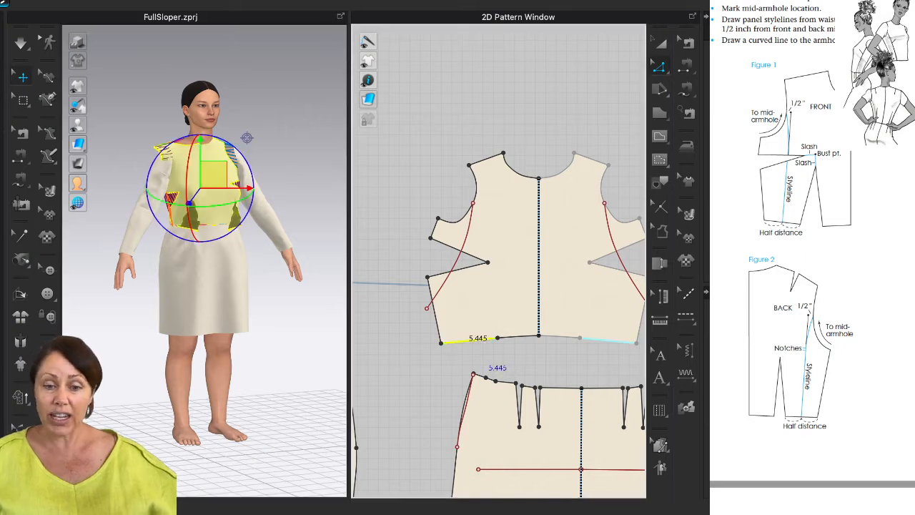
pyautogui.rightClick(476, 340)
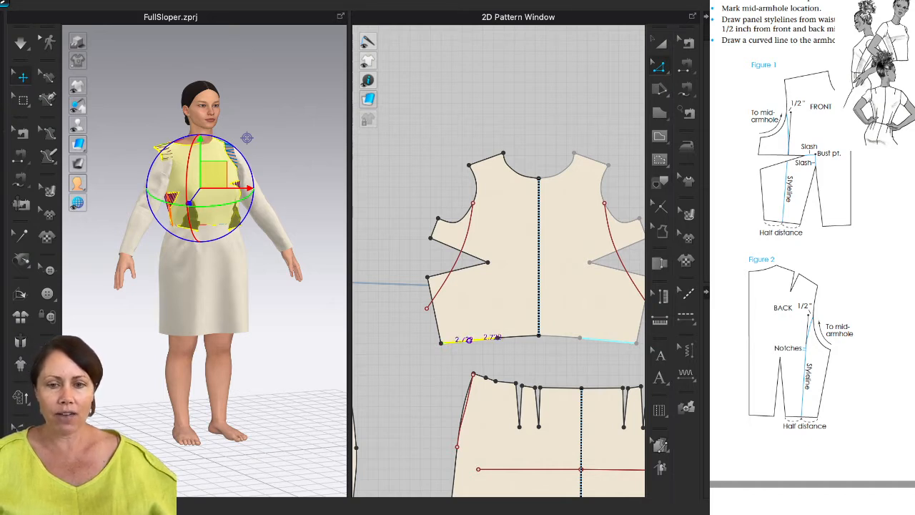
pyautogui.click(469, 341)
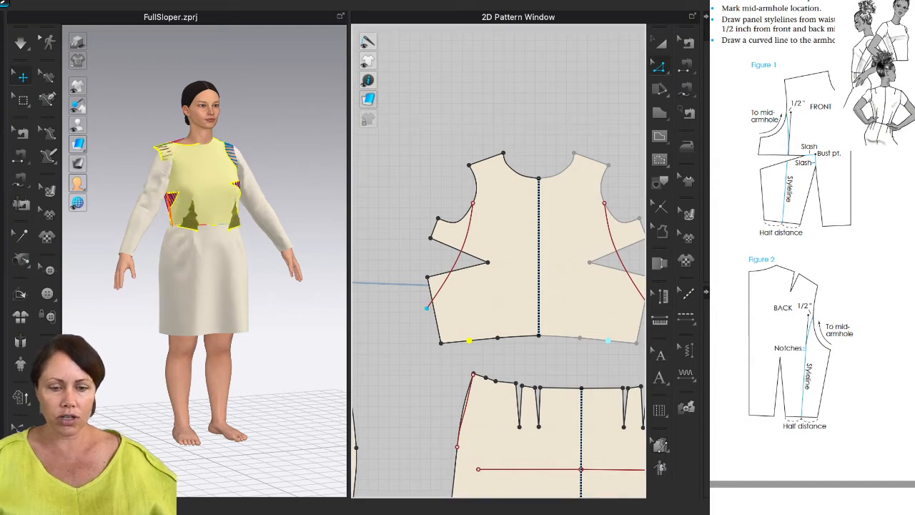
pyautogui.moveTo(427, 308); pyautogui.dragTo(473, 340)
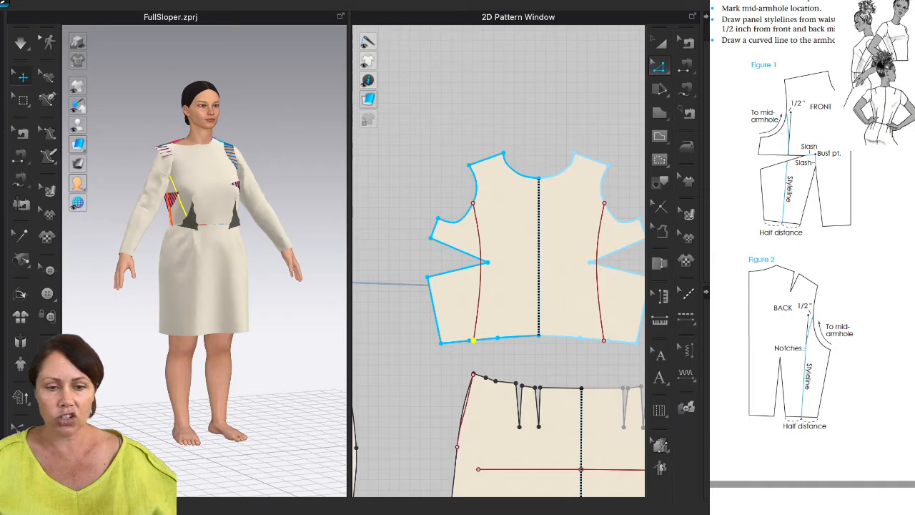
# Flatten the front styleline's curvature and add curve points below the armhole and above the waist to shape it
pyautogui.press('c')
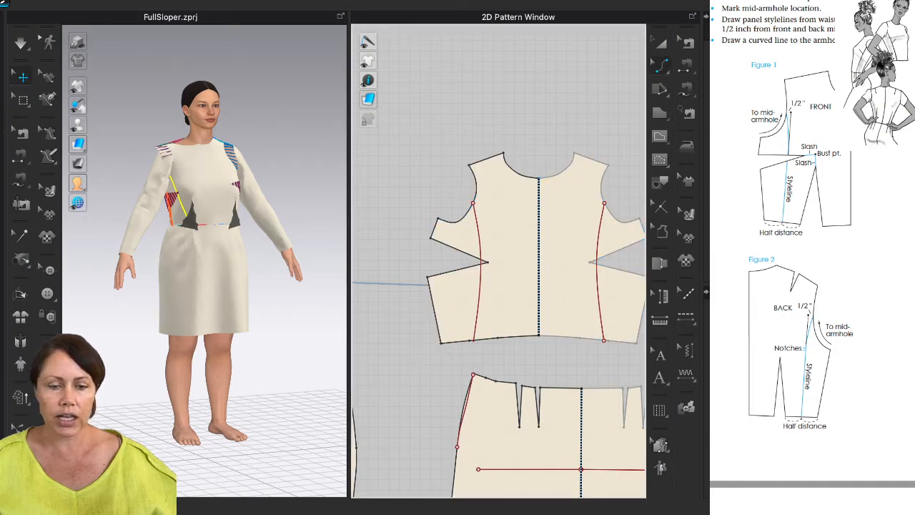
pyautogui.moveTo(481, 262)
pyautogui.mouseDown()
pyautogui.moveTo(474, 255)
pyautogui.moveTo(481, 265)
pyautogui.mouseUp()
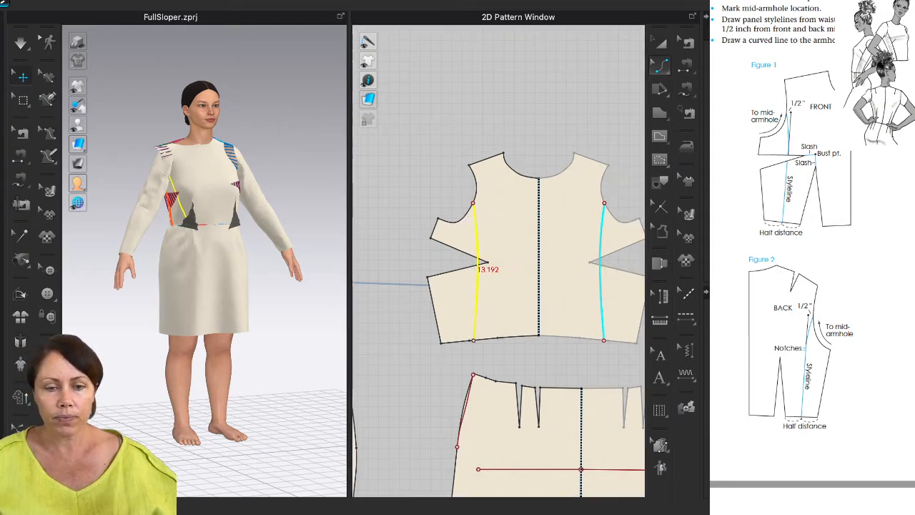
pyautogui.press('v')
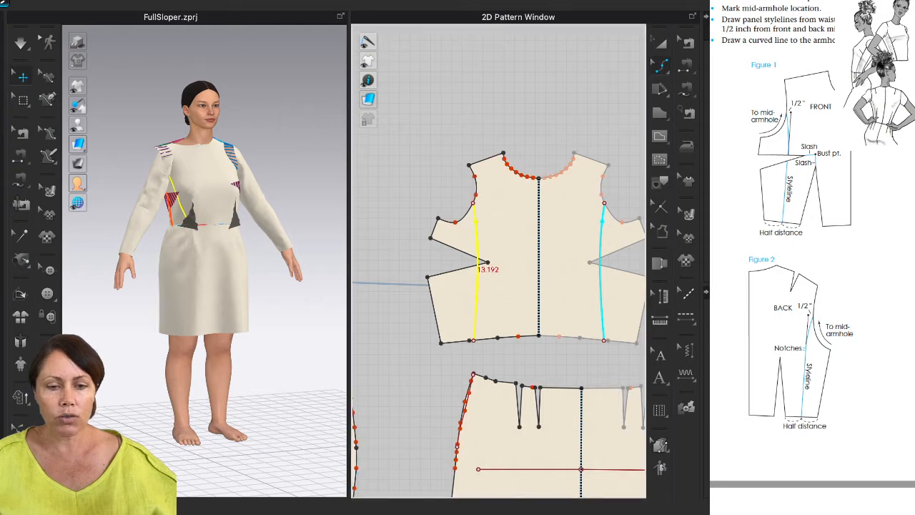
pyautogui.moveTo(476, 221); pyautogui.dragTo(478, 216)
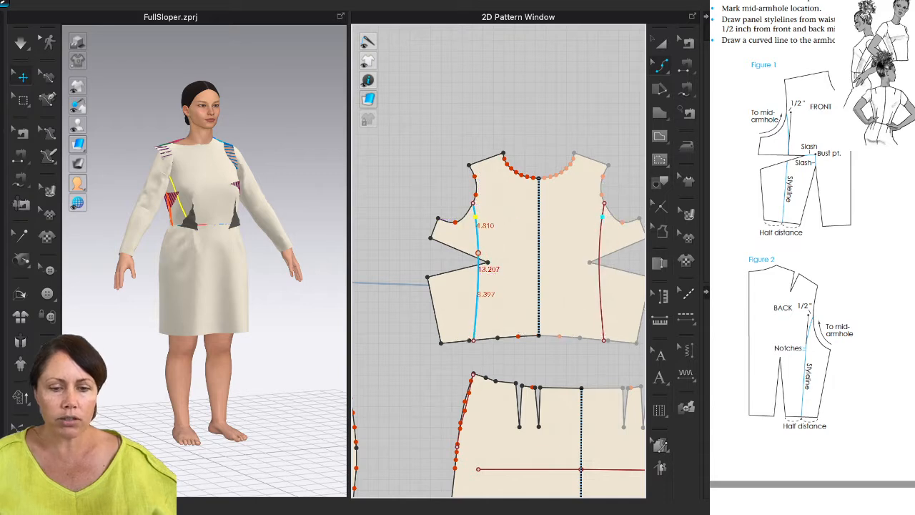
pyautogui.moveTo(479, 253)
pyautogui.mouseDown()
pyautogui.moveTo(486, 228)
pyautogui.moveTo(478, 236)
pyautogui.moveTo(475, 307)
pyautogui.mouseUp()
pyautogui.moveTo(475, 216); pyautogui.dragTo(475, 213)
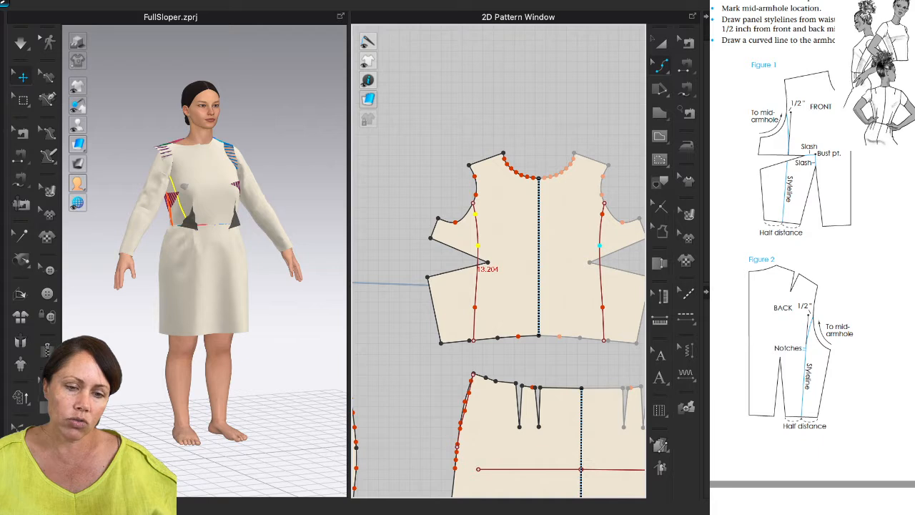
# Refine the front styleline just below the armhole by shifting its upper curve point slightly toward center front
pyautogui.moveTo(476, 214); pyautogui.dragTo(476, 215)
pyautogui.scroll(5, 476, 215)
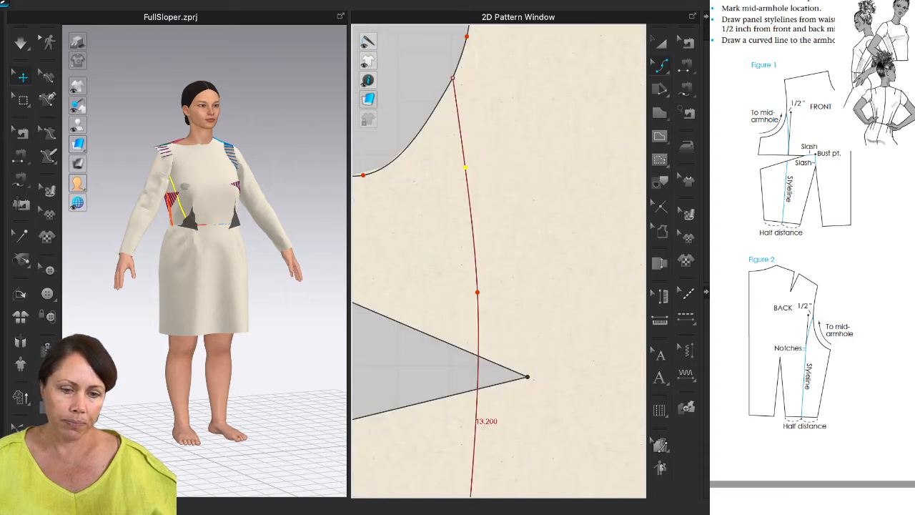
pyautogui.moveTo(465, 167); pyautogui.dragTo(473, 166)
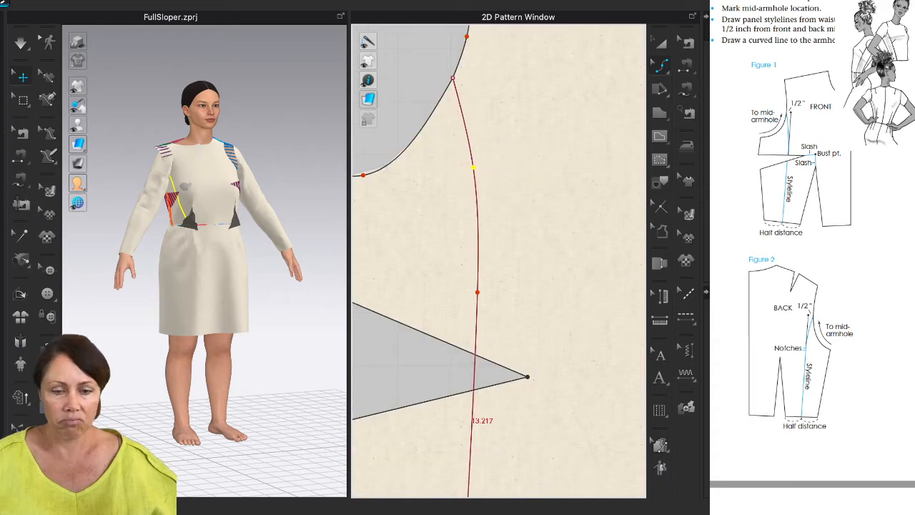
pyautogui.scroll(-5, 492, 313)
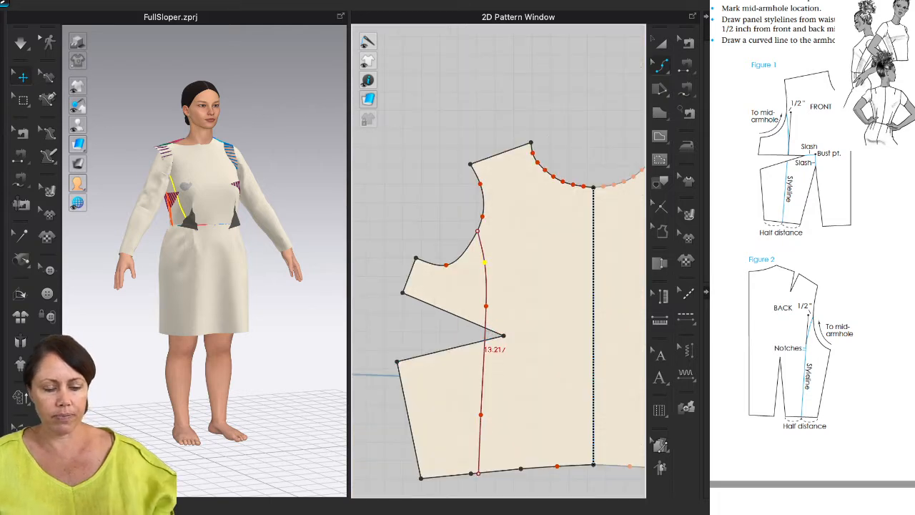
# Cut the front bodice along its styleline to separate the side pieces, and select the upper side piece's dart edge
pyautogui.press('z')
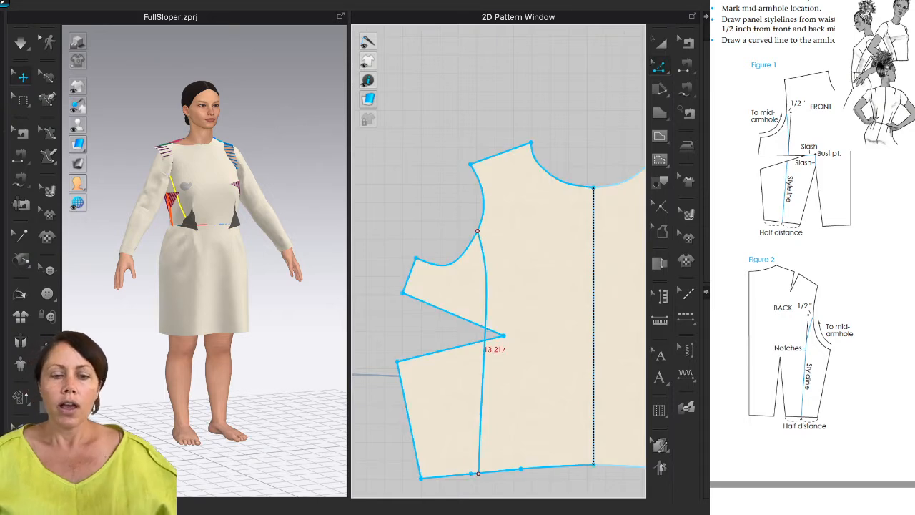
pyautogui.click(481, 435)
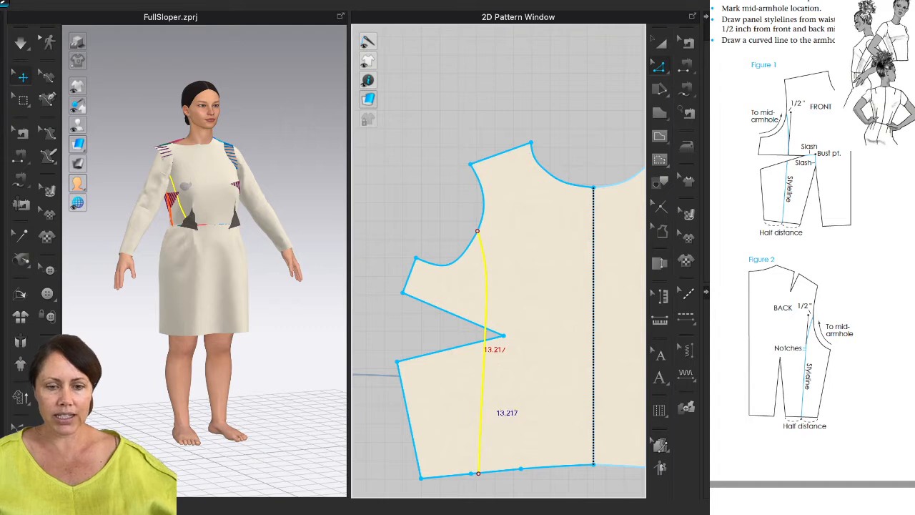
pyautogui.scroll(-5, 484, 382)
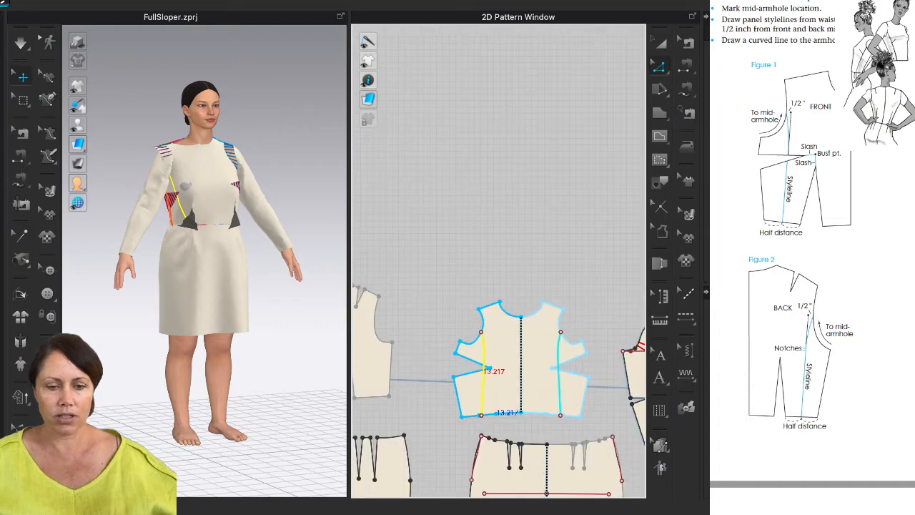
pyautogui.scroll(4, 512, 385)
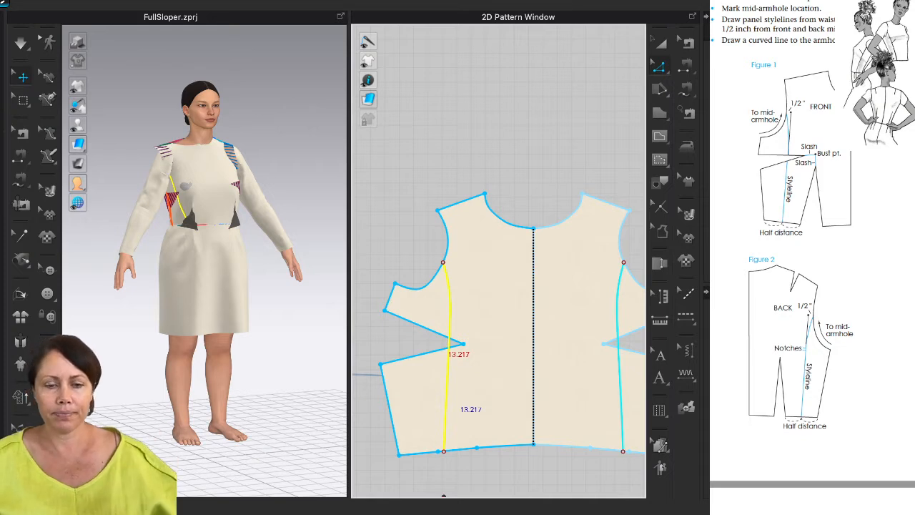
pyautogui.press('Escape')
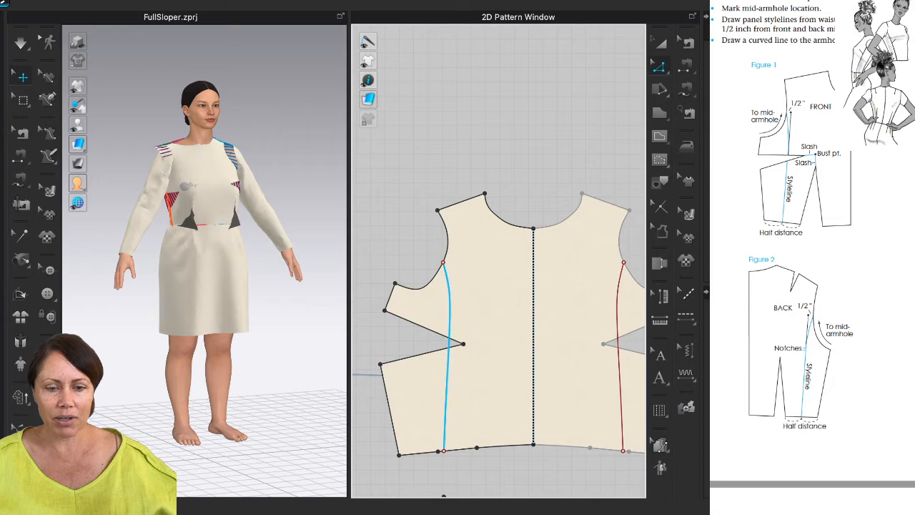
pyautogui.click(449, 340)
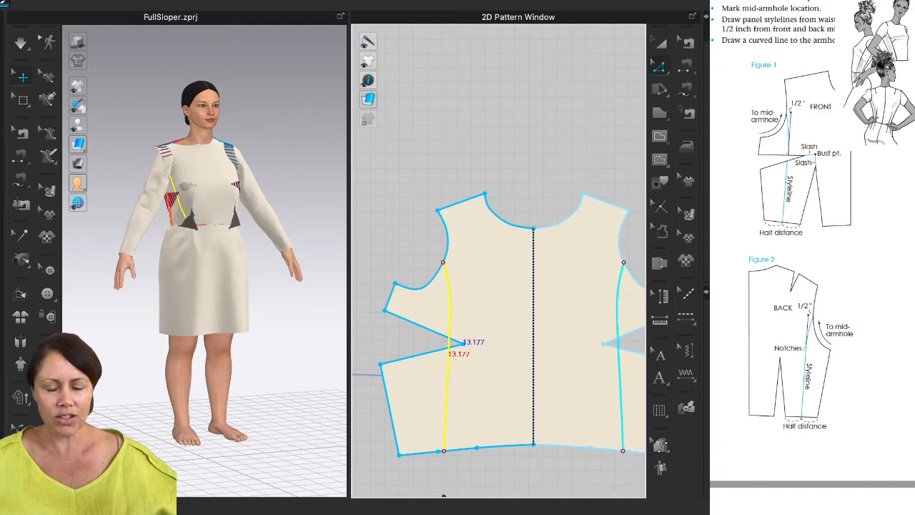
pyautogui.click(469, 349)
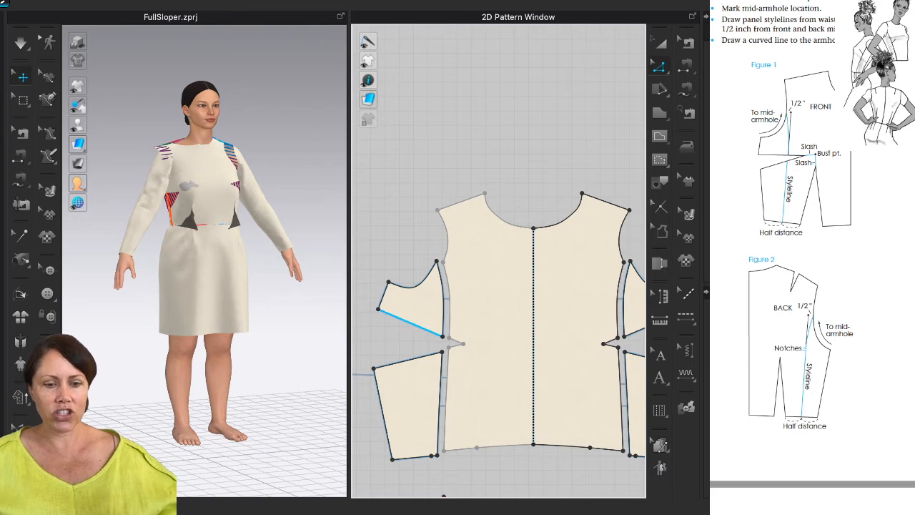
pyautogui.click(417, 325)
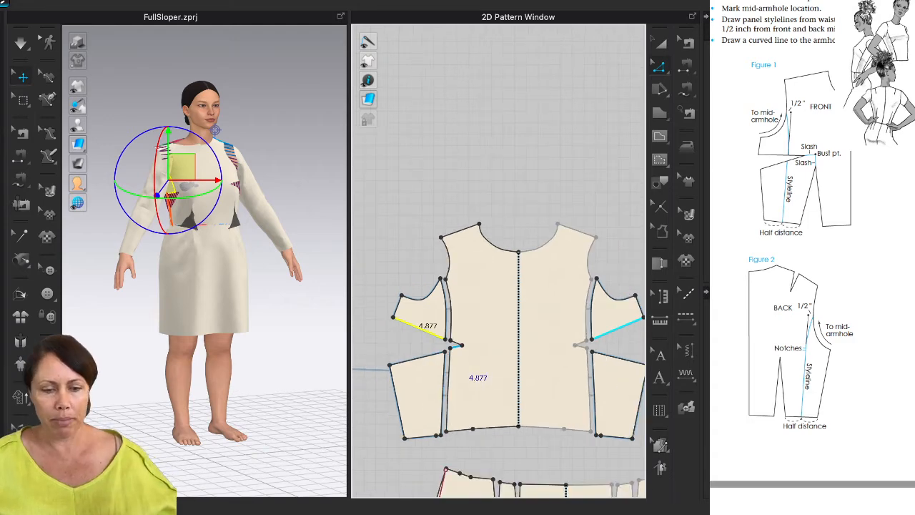
# Draw an internal curved styleline about 12.16 long on the back bodice, from mid-armhole to about halfway between waist dart and side seam
pyautogui.scroll(-5, 478, 378)
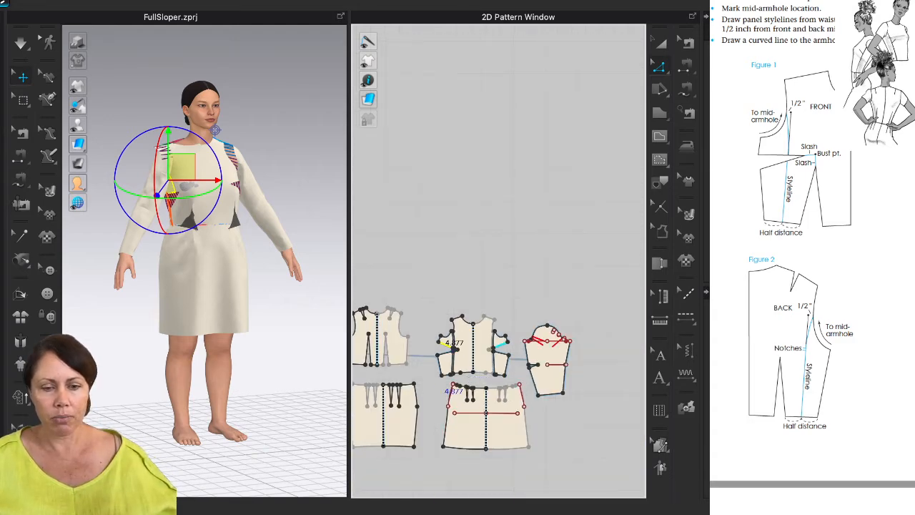
pyautogui.scroll(2, 458, 368)
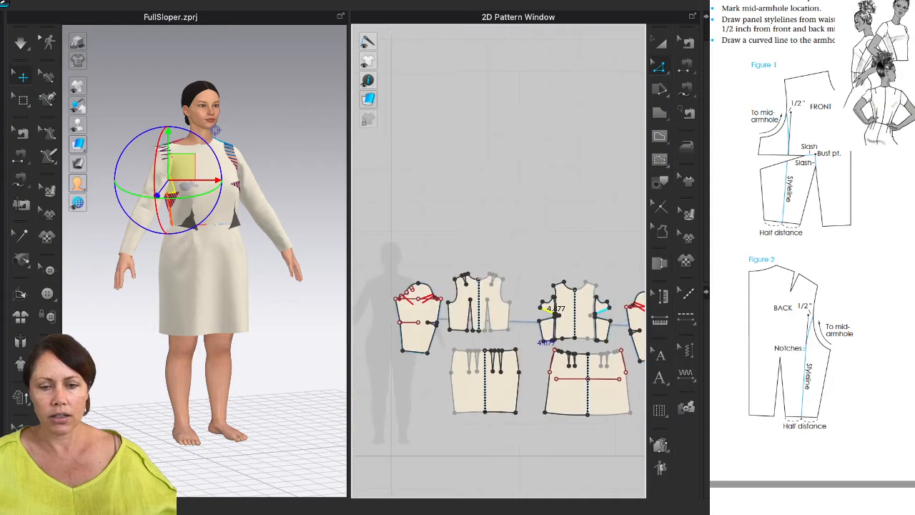
pyautogui.scroll(4, 458, 368)
pyautogui.scroll(5, 476, 323)
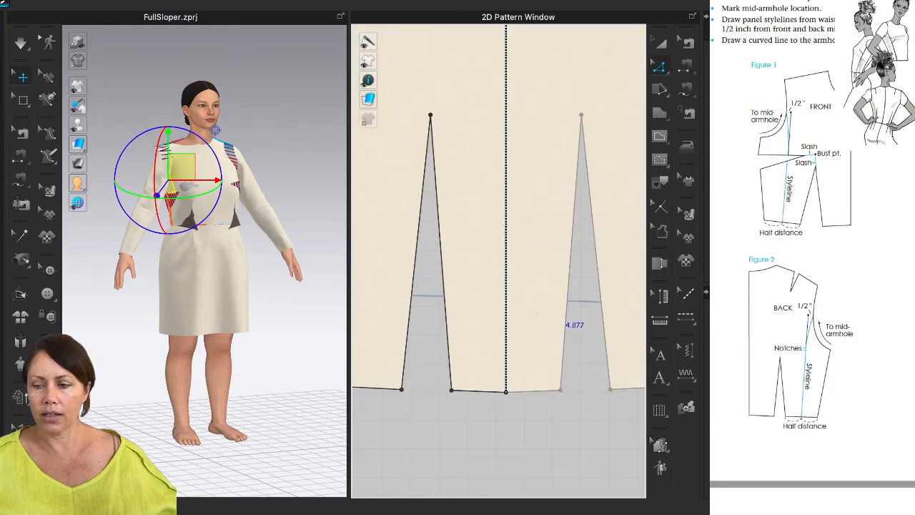
pyautogui.moveTo(555, 306); pyautogui.dragTo(450, 326, button='middle')
pyautogui.scroll(-3, 440, 293)
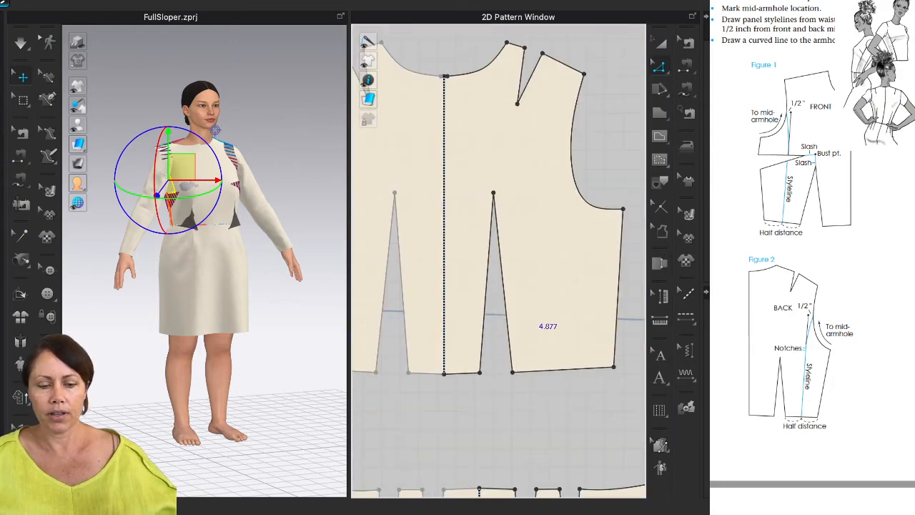
pyautogui.scroll(1, 440, 293)
pyautogui.moveTo(439, 294); pyautogui.dragTo(438, 293, button='middle')
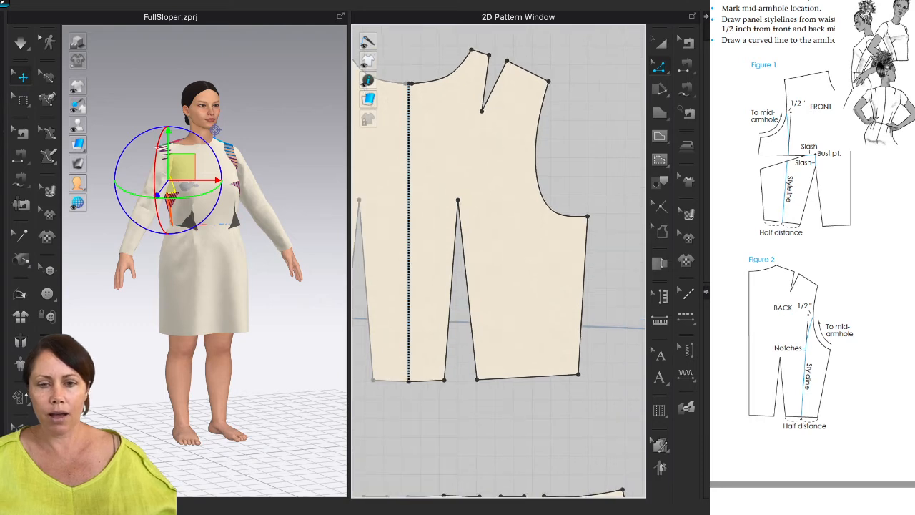
pyautogui.press('g')
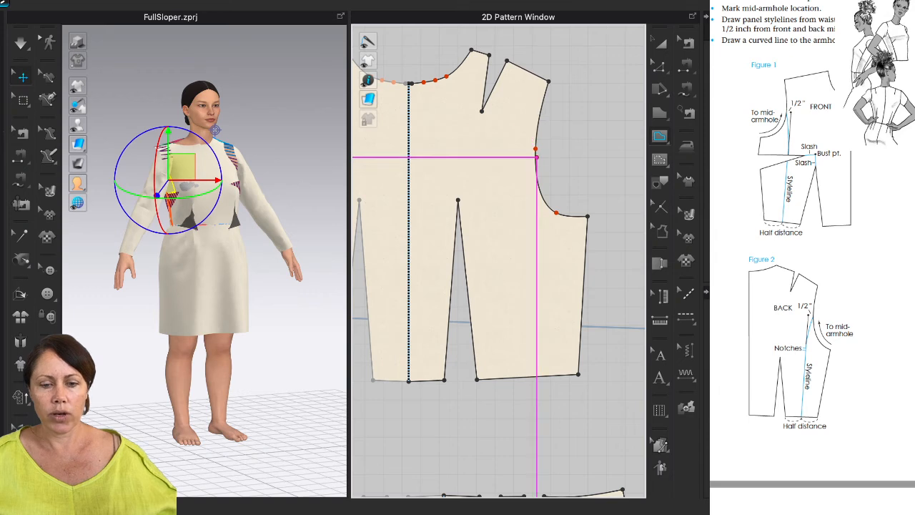
pyautogui.click(536, 150)
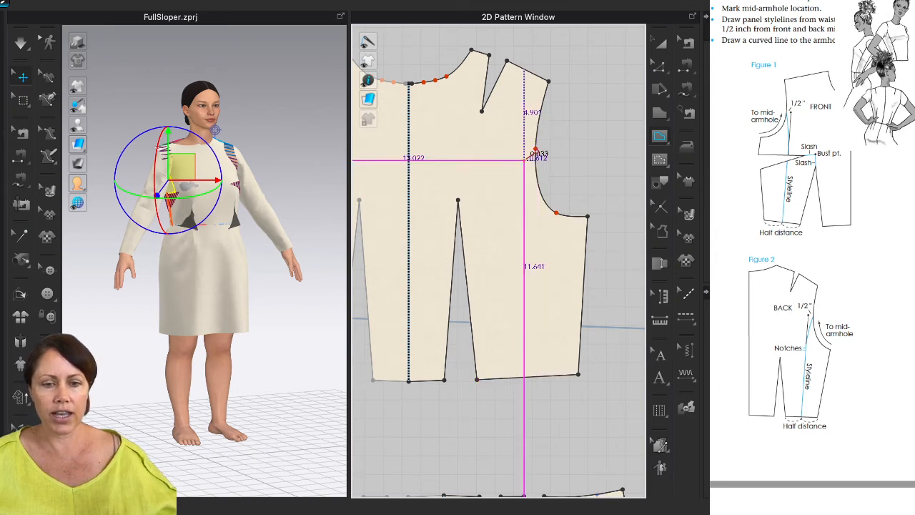
pyautogui.keyDown('ctrl'); pyautogui.click(524, 188); pyautogui.keyUp('ctrl')
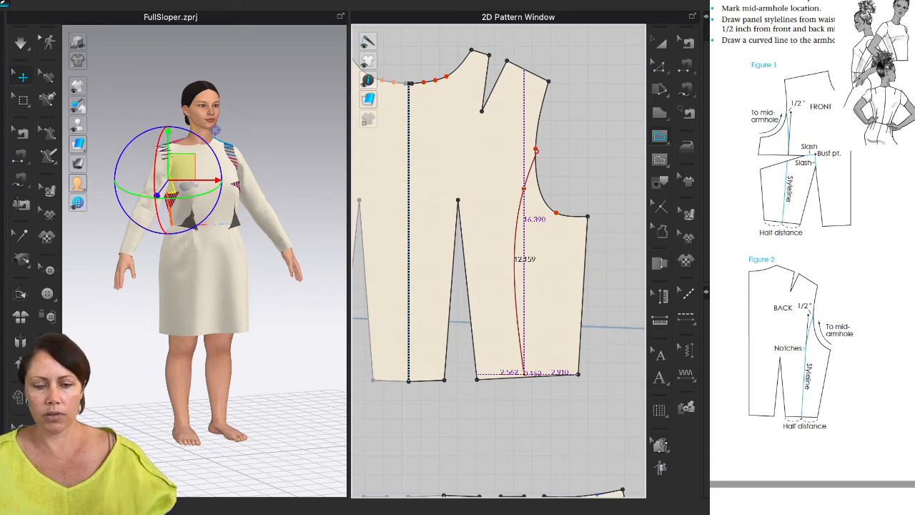
pyautogui.click(524, 372)
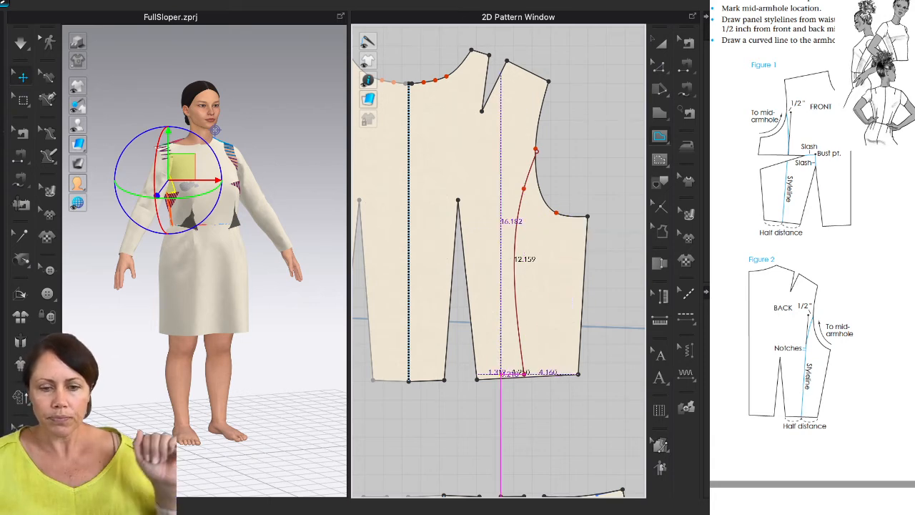
pyautogui.press('Return')
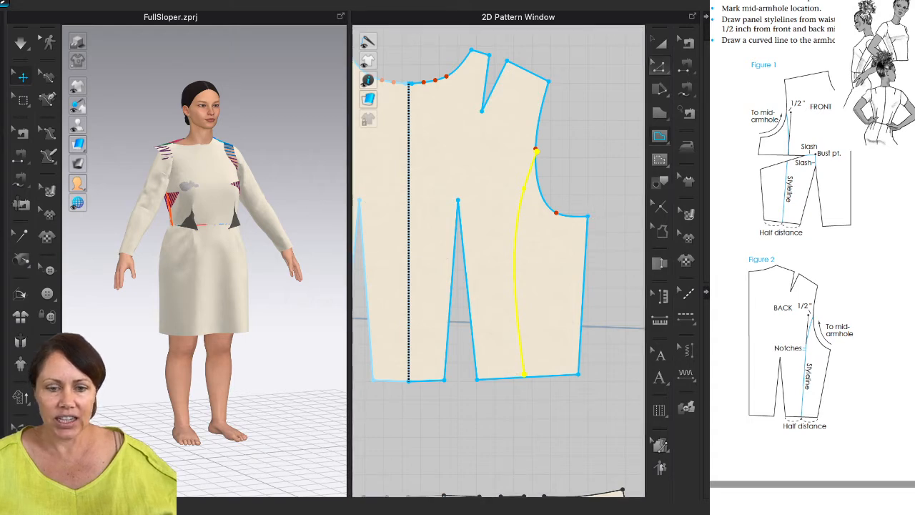
# Reduce the back styleline's curvature, fit its ends onto the armhole and waist edges, and select the line
pyautogui.click(660, 65)
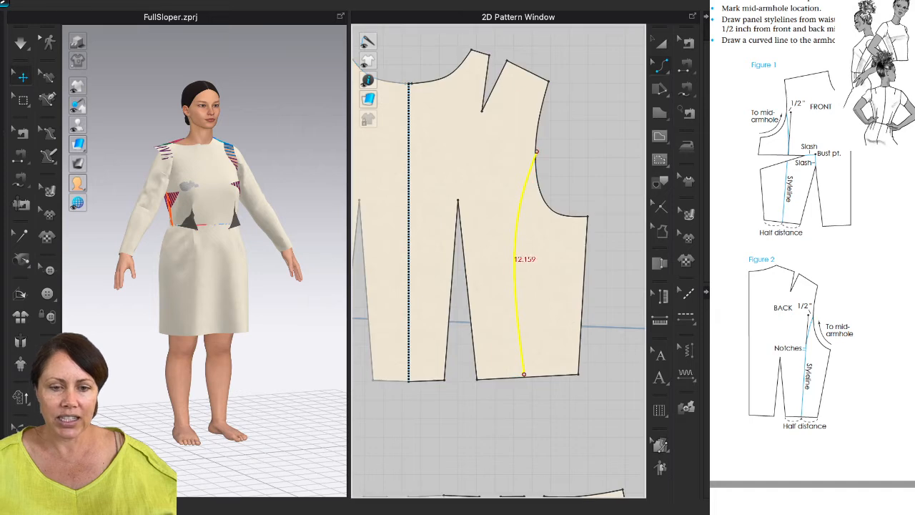
pyautogui.moveTo(515, 258); pyautogui.dragTo(522, 258)
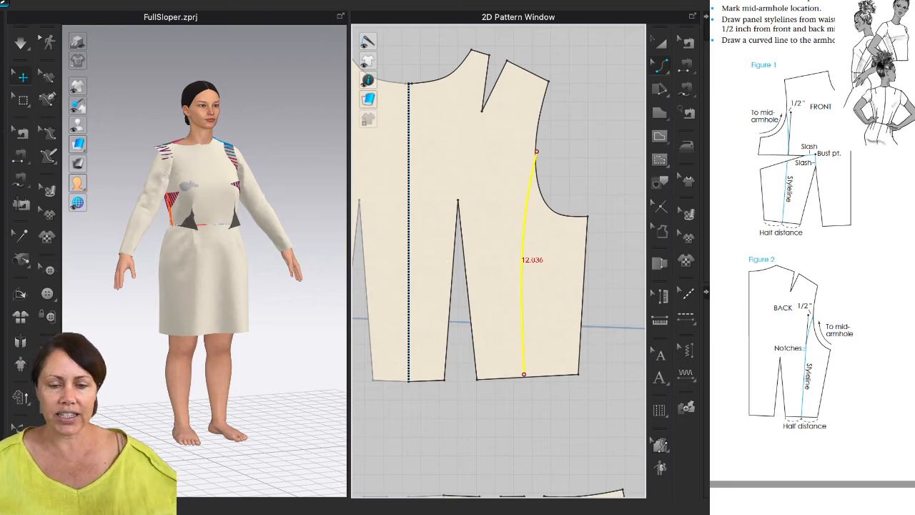
pyautogui.press('z')
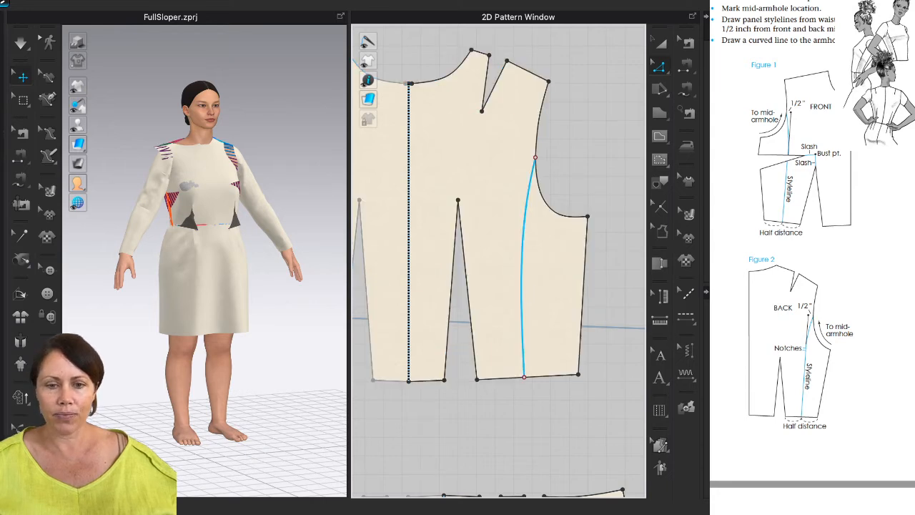
pyautogui.click(522, 265)
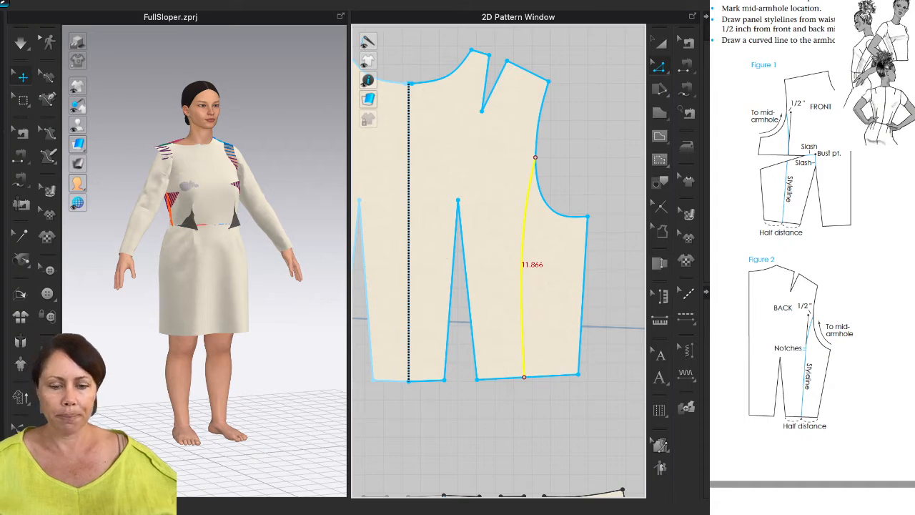
# Cut the back bodice along its styleline to separate the side piece, and bring up the reference instructions for closing the front panel dart
pyautogui.click(524, 377)
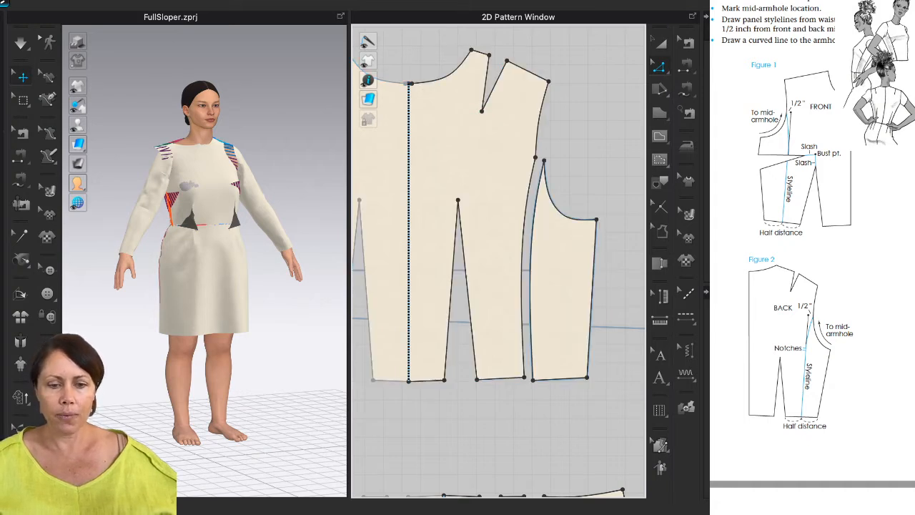
pyautogui.scroll(-5, 801, 257)
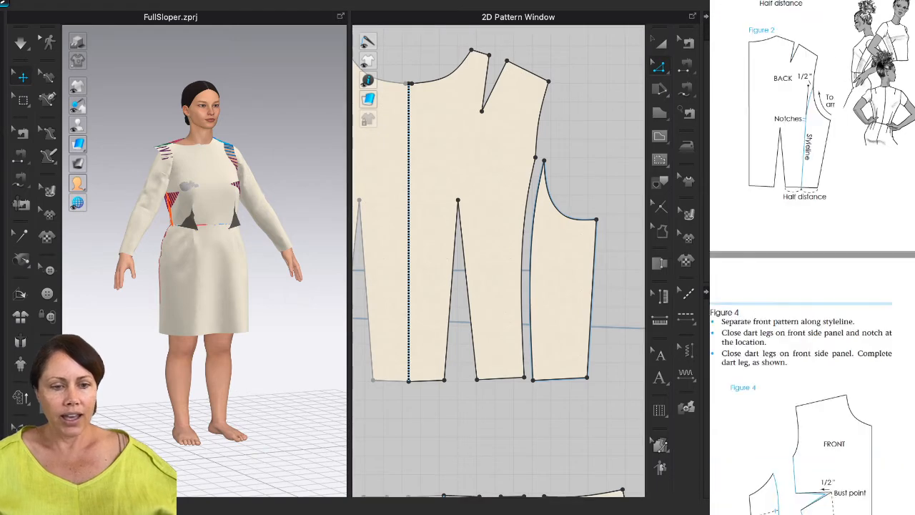
pyautogui.scroll(-4, 801, 258)
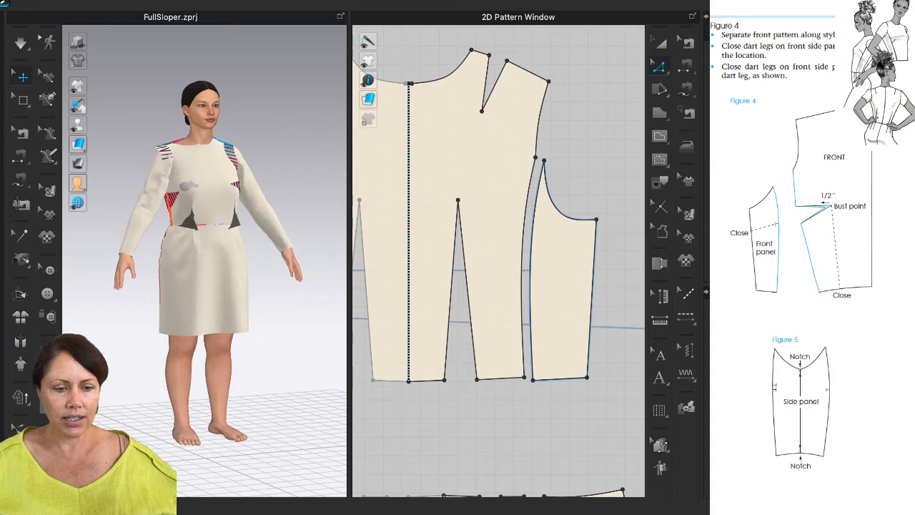
pyautogui.hscroll(-3, 802, 258)
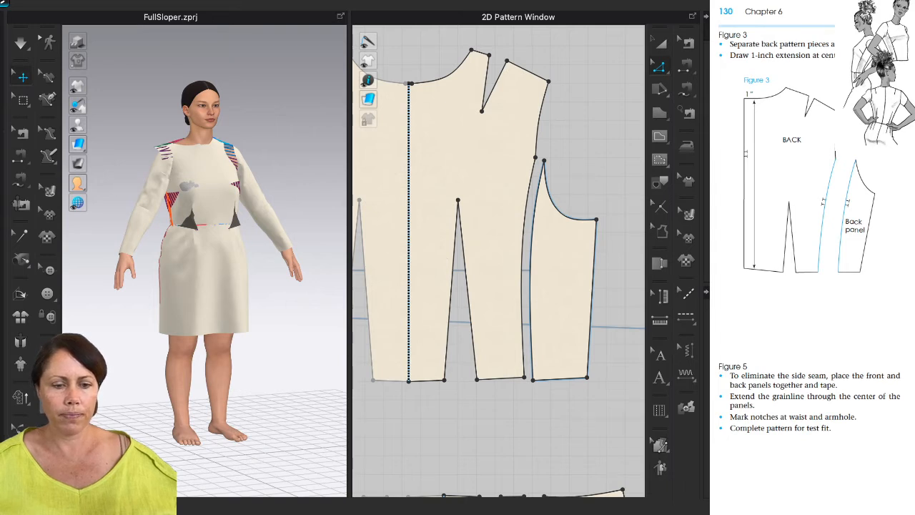
pyautogui.scroll(3, 812, 257)
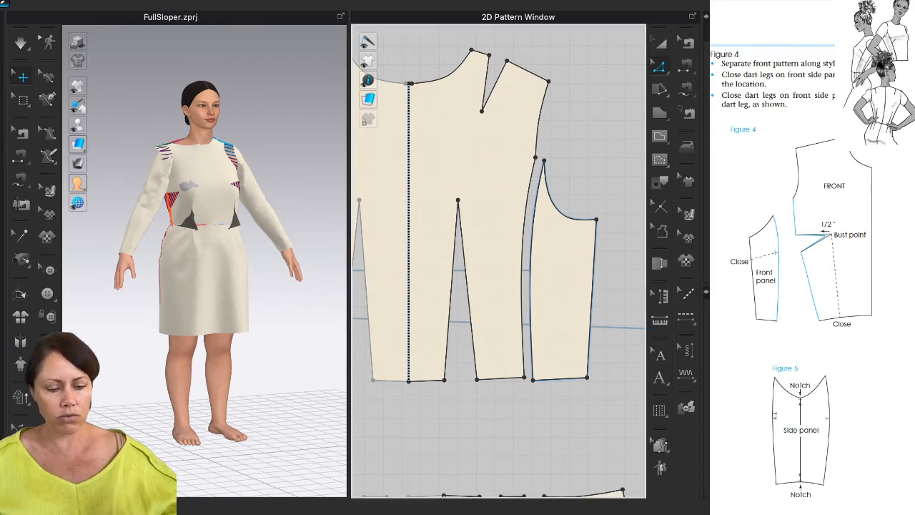
# Close the dart on the front side panel by merging the upper and lower side pieces along their dart legs
pyautogui.scroll(-5, 498, 262)
pyautogui.scroll(-2, 552, 302)
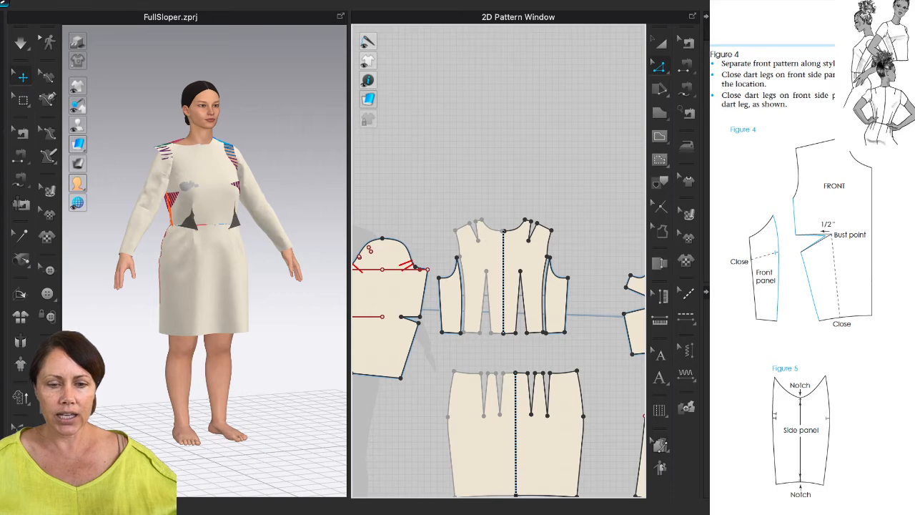
pyautogui.moveTo(552, 301); pyautogui.dragTo(442, 290, button='middle')
pyautogui.scroll(4, 553, 290)
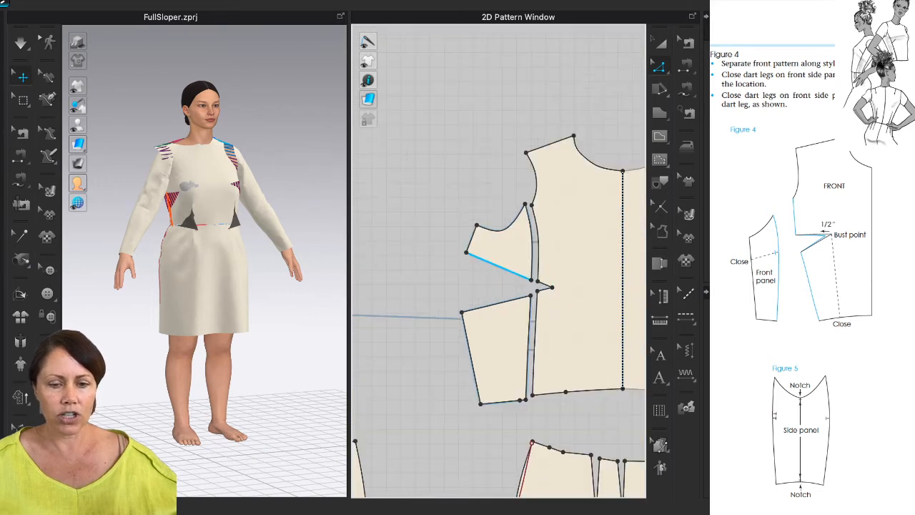
pyautogui.click(499, 266)
pyautogui.keyDown('shift'); pyautogui.click(497, 306); pyautogui.keyUp('shift')
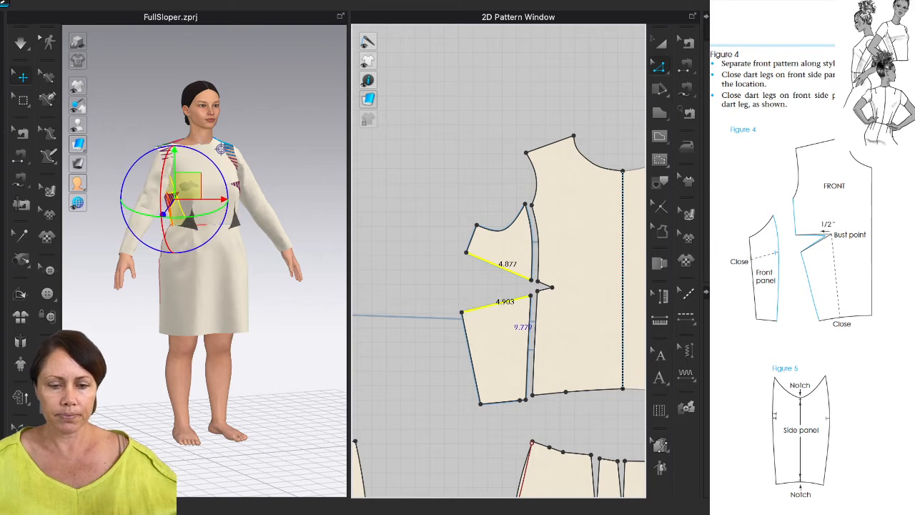
pyautogui.click(503, 380)
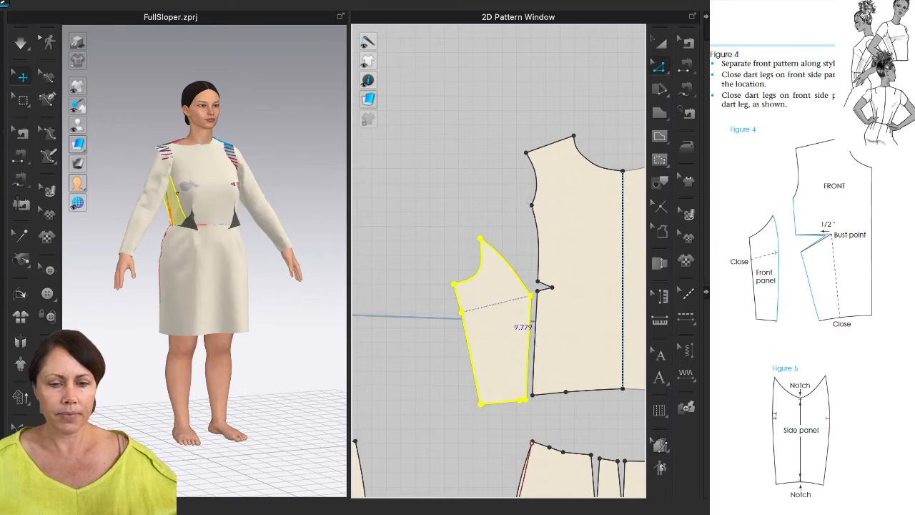
# Compare the back side panel's side seam length with that of the front side panel
pyautogui.scroll(-4, 577, 338)
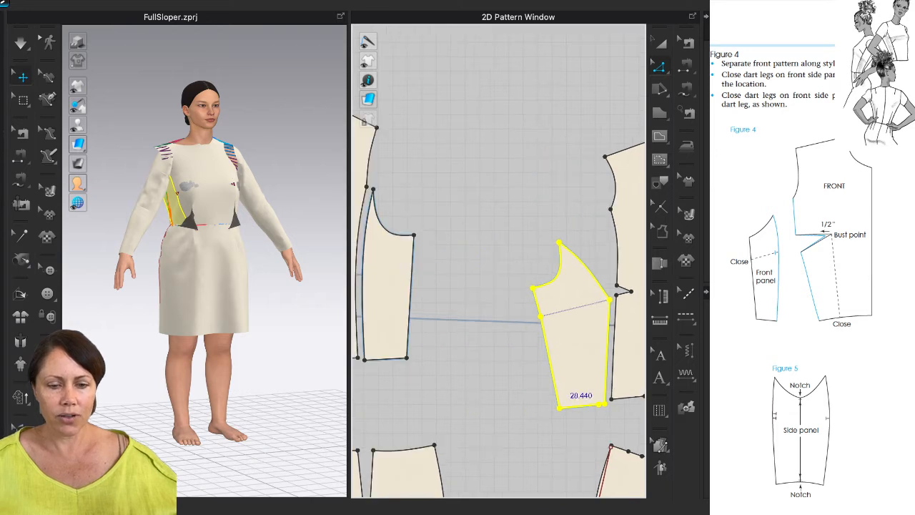
pyautogui.click(450, 307)
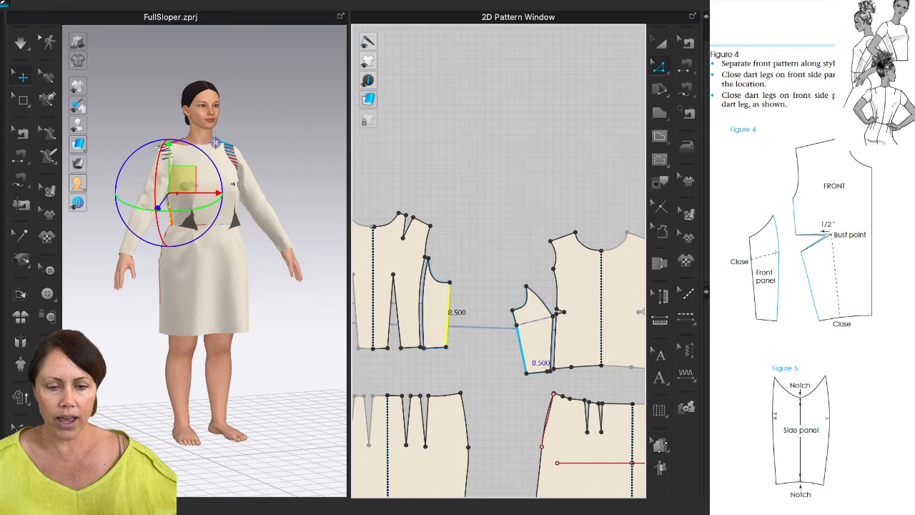
pyautogui.keyDown('shift'); pyautogui.click(522, 351); pyautogui.keyUp('shift')
pyautogui.click(510, 346)
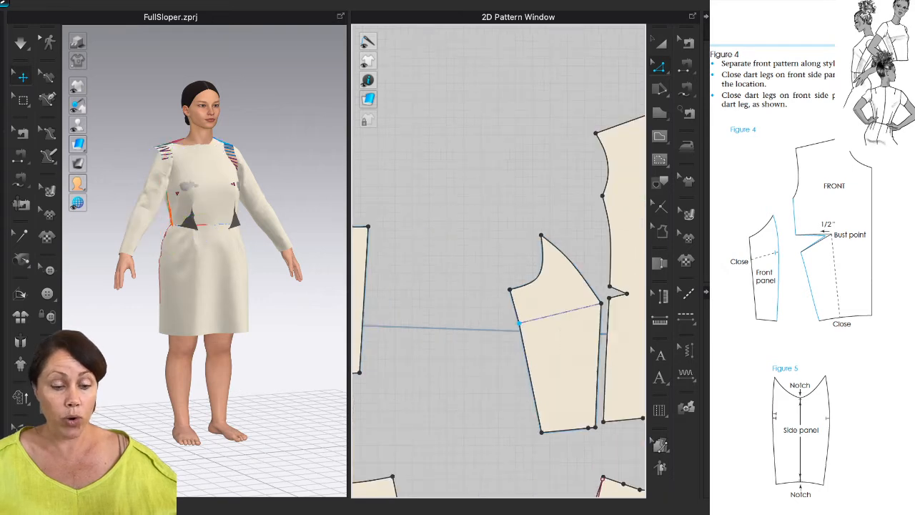
# Try to remove the leftover dart point from the front side panel's side seam and check the seam's length
pyautogui.scroll(5, 516, 325)
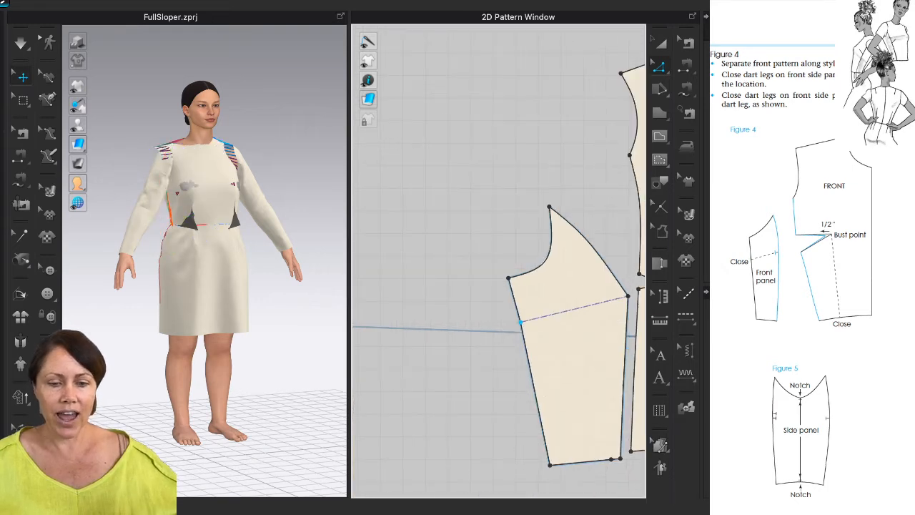
pyautogui.press('x')
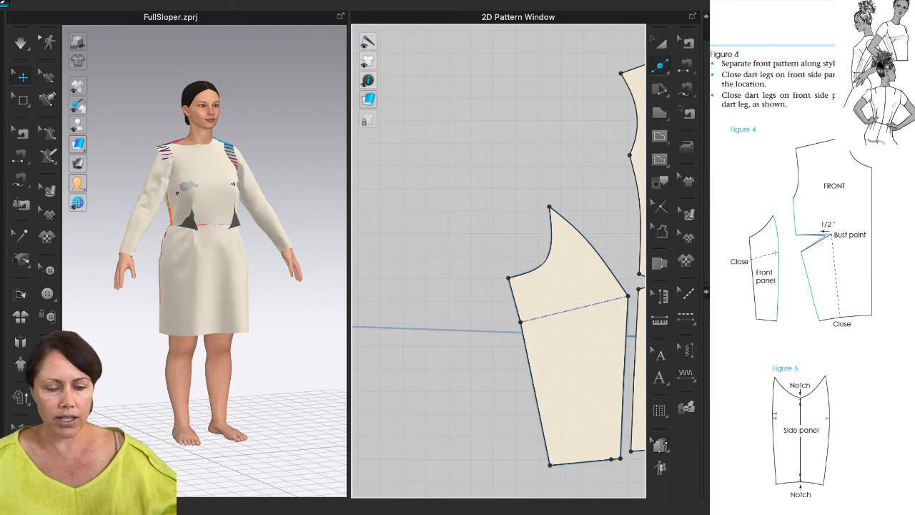
pyautogui.press('z')
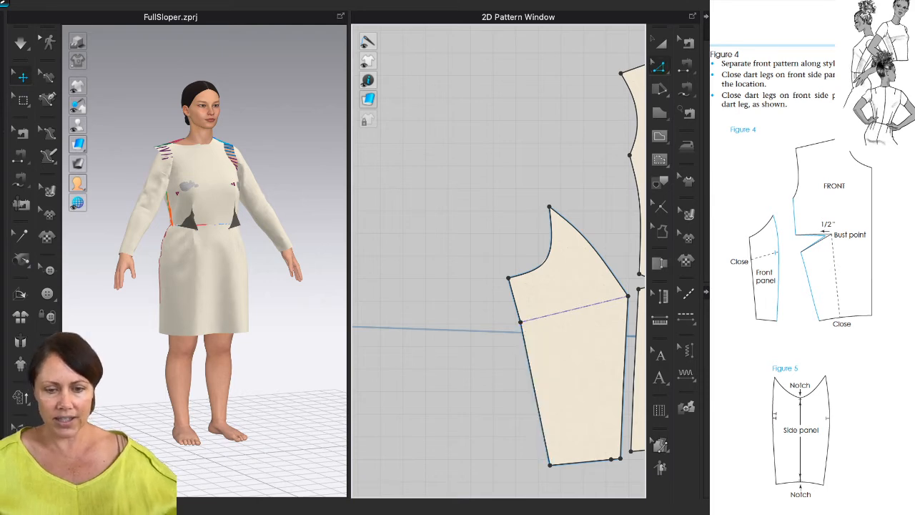
pyautogui.click(521, 323)
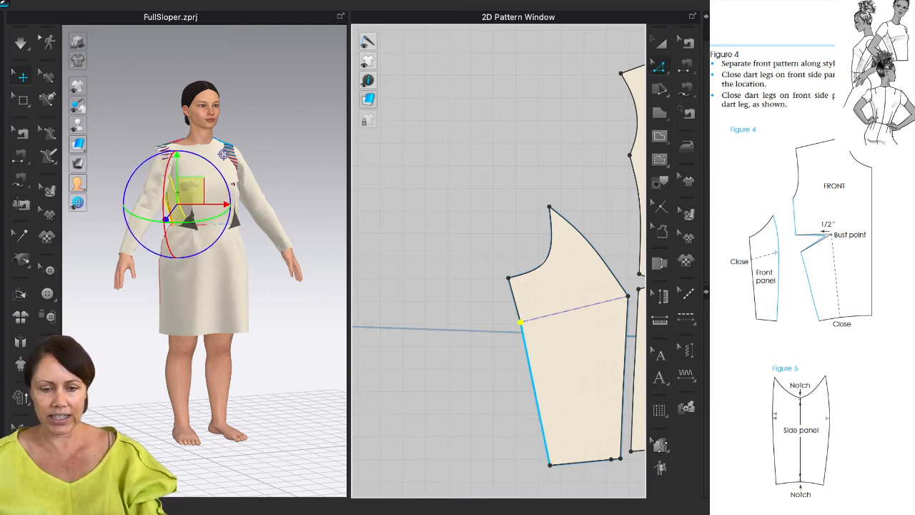
pyautogui.press('Delete')
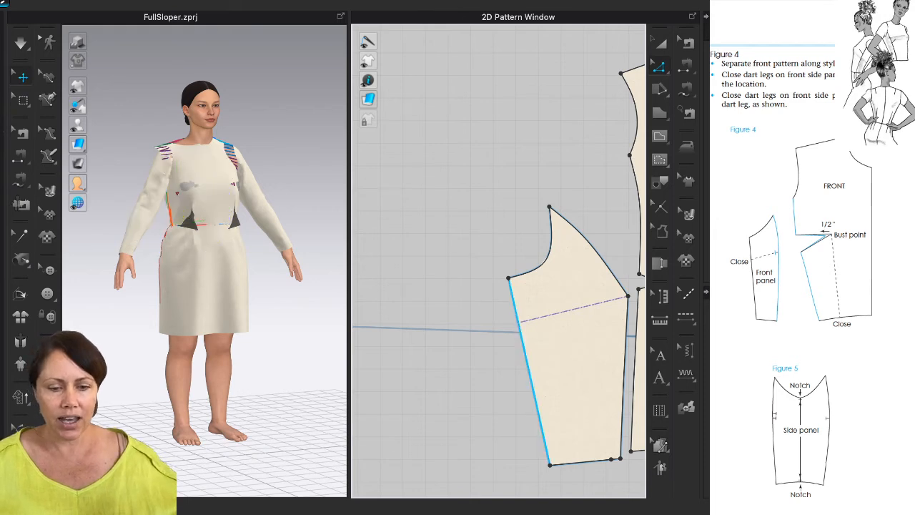
pyautogui.click(528, 369)
pyautogui.scroll(-3, 474, 333)
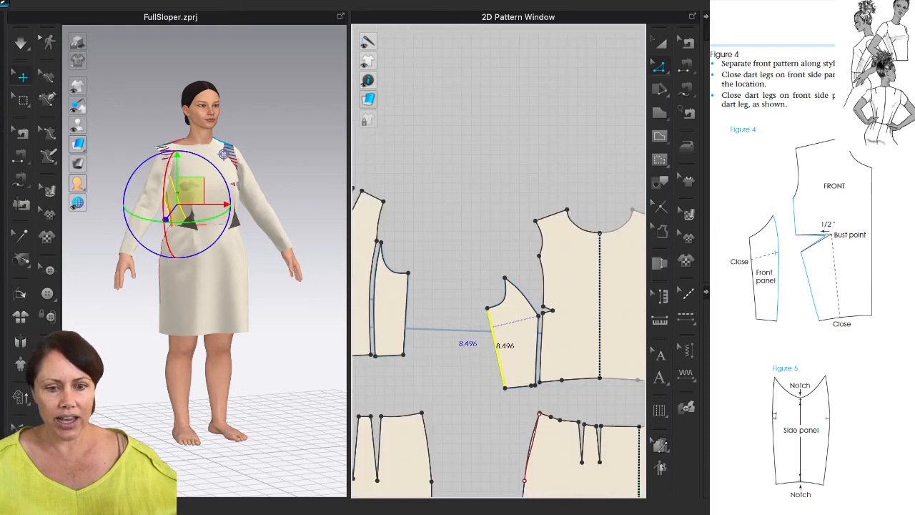
pyautogui.click(515, 336)
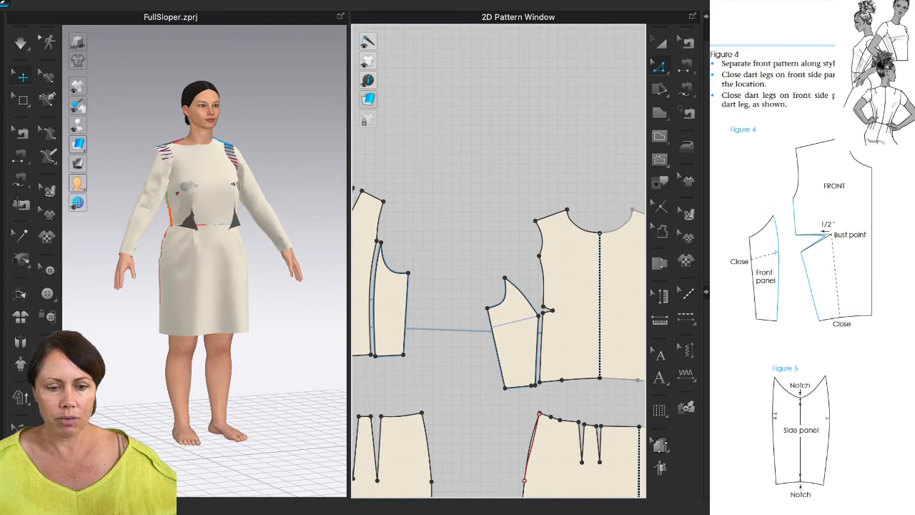
# Delete the leftover dart point where the closed dart meets the front side panel's side seam
pyautogui.scroll(5, 514, 335)
pyautogui.click(432, 303)
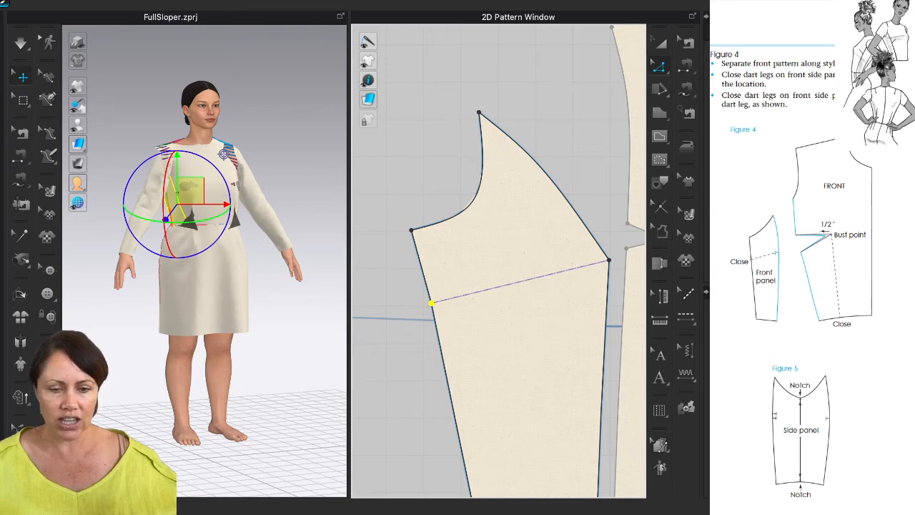
pyautogui.press('Delete')
pyautogui.scroll(-5, 414, 363)
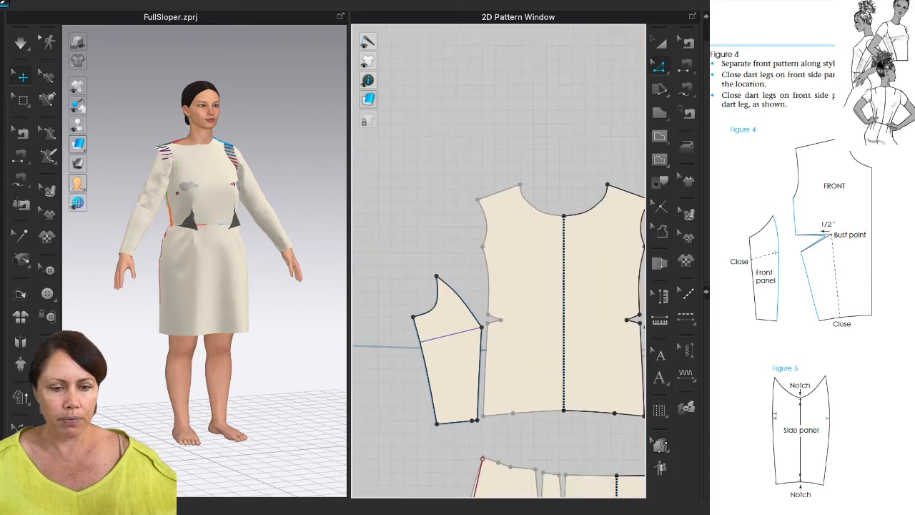
# Eliminate the side seam by merging the front side panel with the back side panel along their side seam edges
pyautogui.moveTo(422, 368); pyautogui.dragTo(501, 353, button='middle')
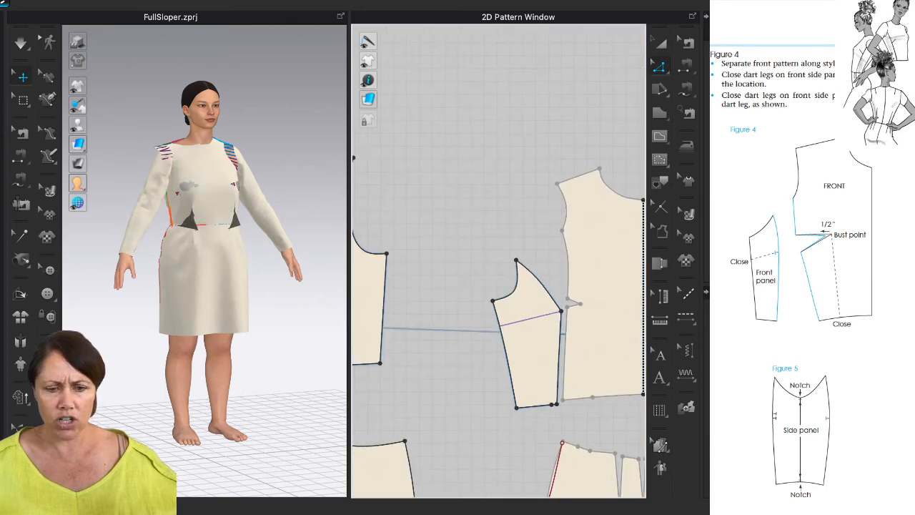
pyautogui.click(509, 371)
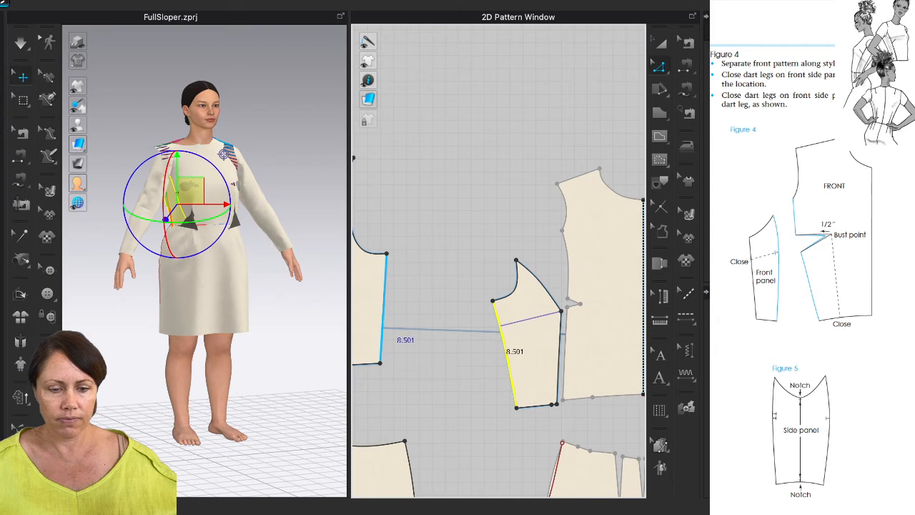
pyautogui.keyDown('shift'); pyautogui.click(383, 337); pyautogui.keyUp('shift')
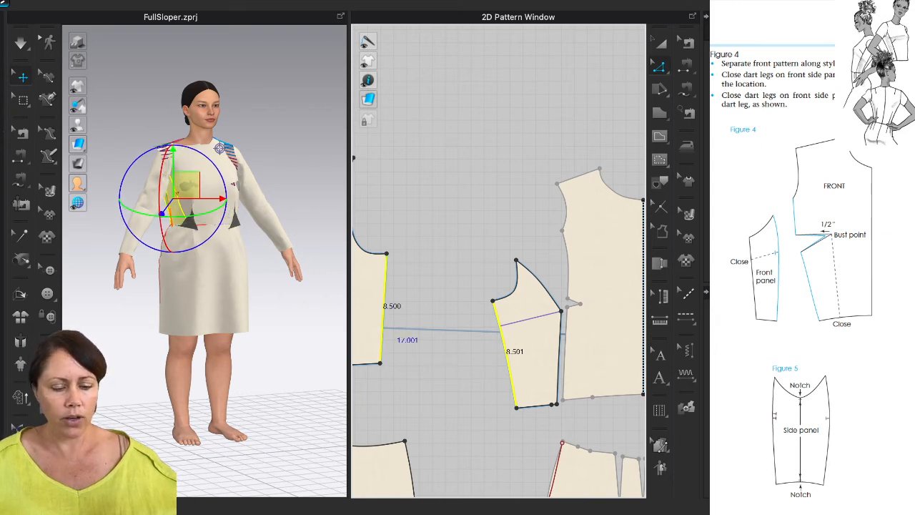
pyautogui.click(449, 462)
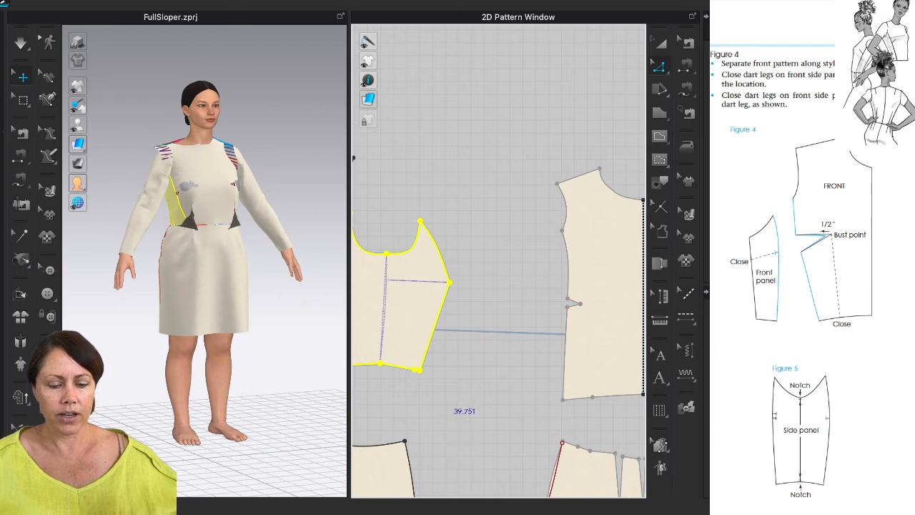
# Move the merged side panel away from the back bodice into the space between the back and front bodices
pyautogui.moveTo(455, 405); pyautogui.dragTo(516, 402, button='middle')
pyautogui.press('v')
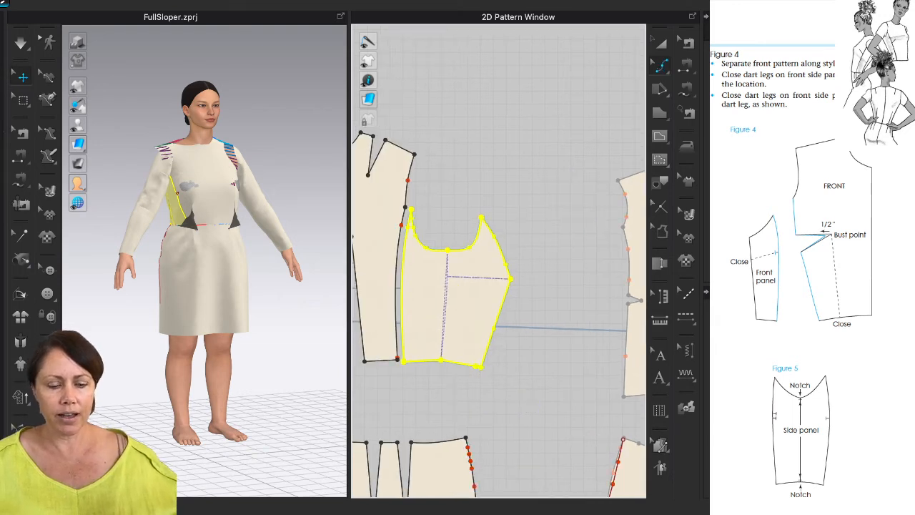
pyautogui.click(510, 340)
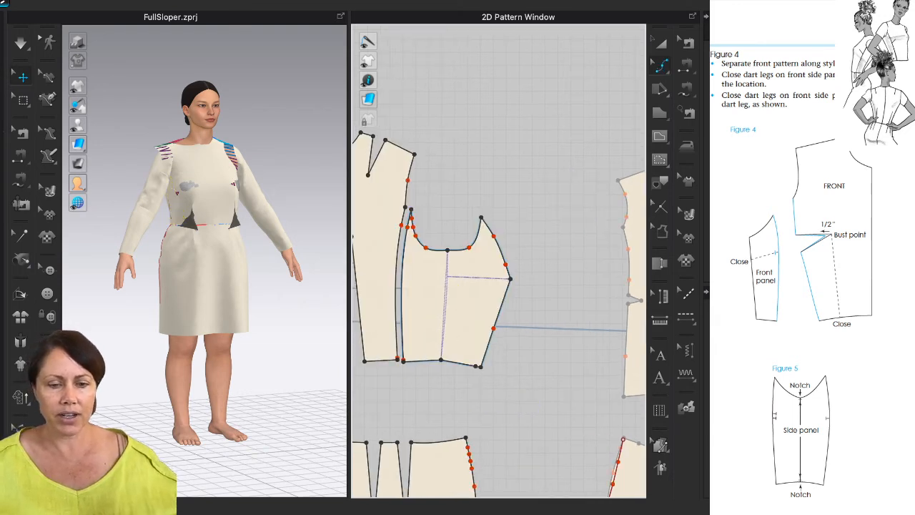
pyautogui.press('a')
pyautogui.click(468, 309)
pyautogui.moveTo(468, 309); pyautogui.dragTo(523, 309)
pyautogui.scroll(-5, 503, 327)
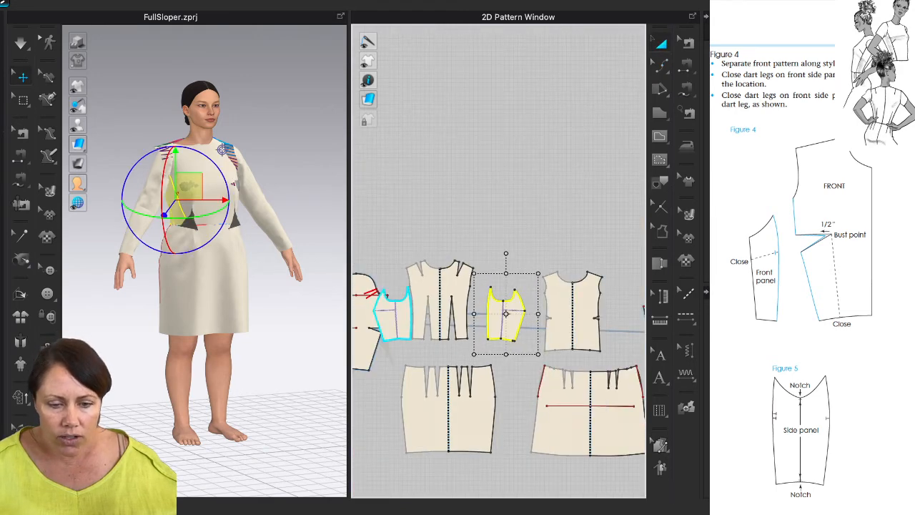
pyautogui.scroll(-2, 505, 313)
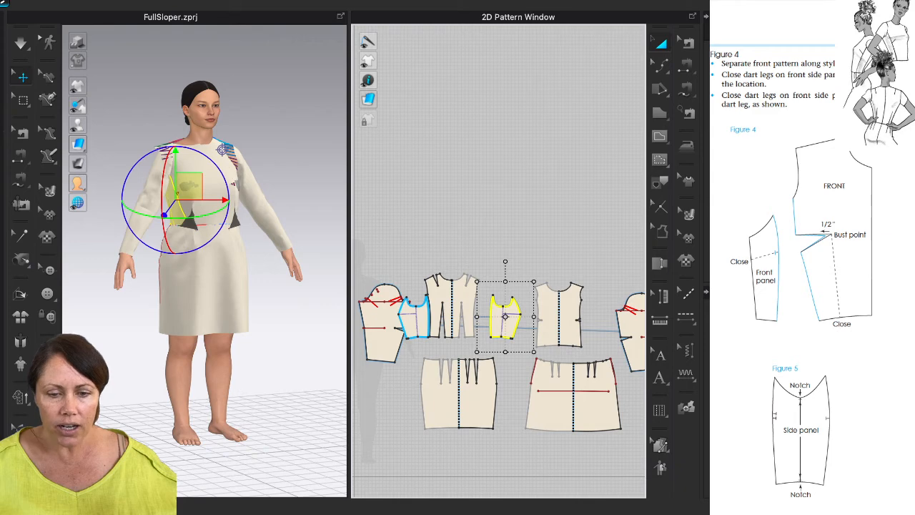
# Examine the merged side panel up close and check its grainline direction with the Edit Texture tool
pyautogui.scroll(5, 505, 315)
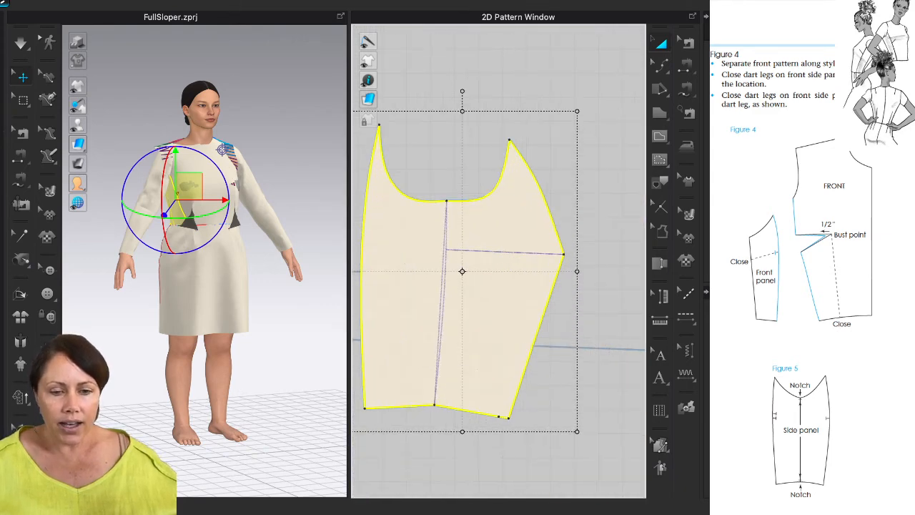
pyautogui.scroll(3, 505, 323)
pyautogui.scroll(-2, 505, 323)
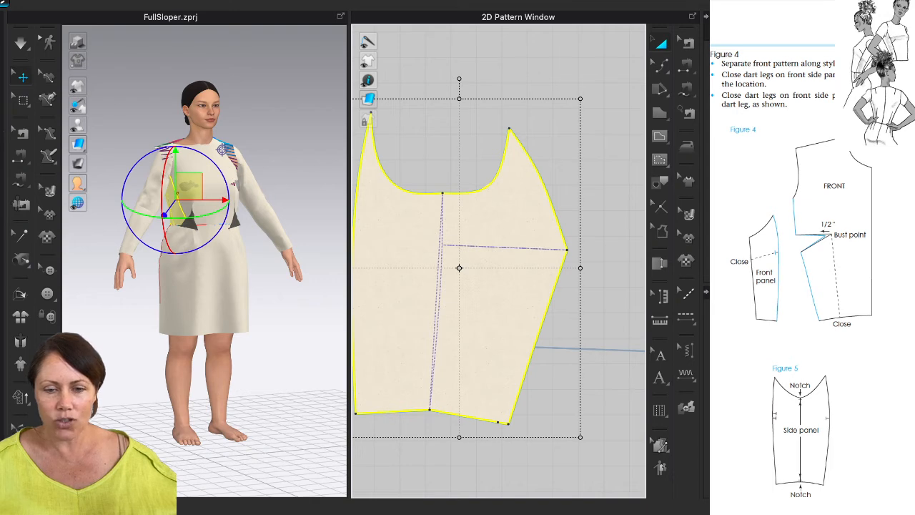
pyautogui.press('t')
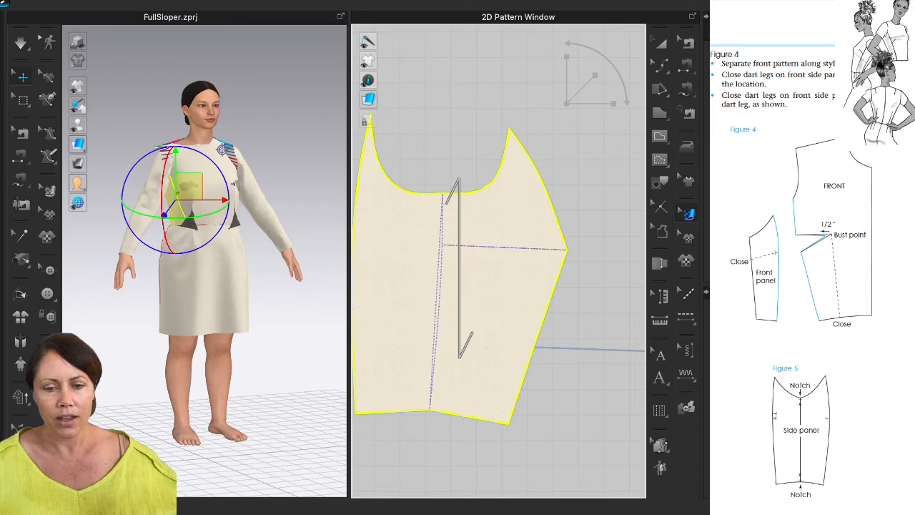
pyautogui.click(562, 329)
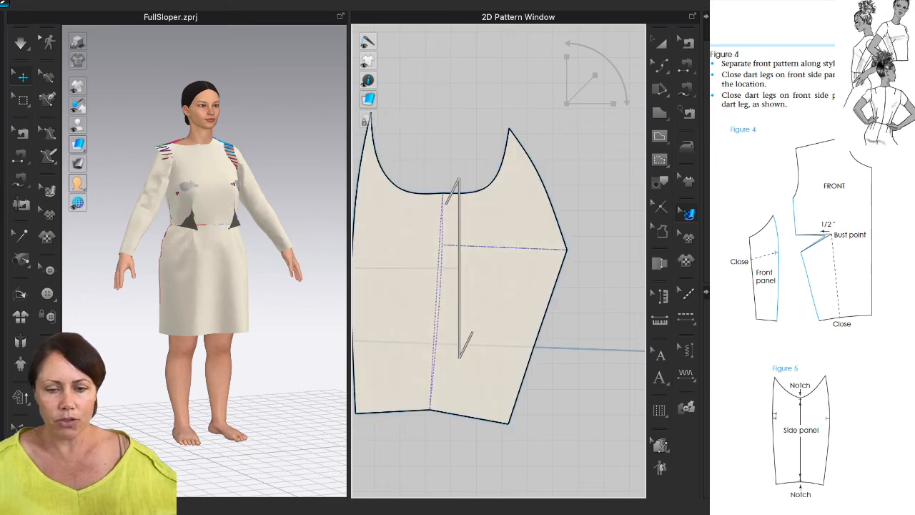
pyautogui.scroll(-8, 563, 330)
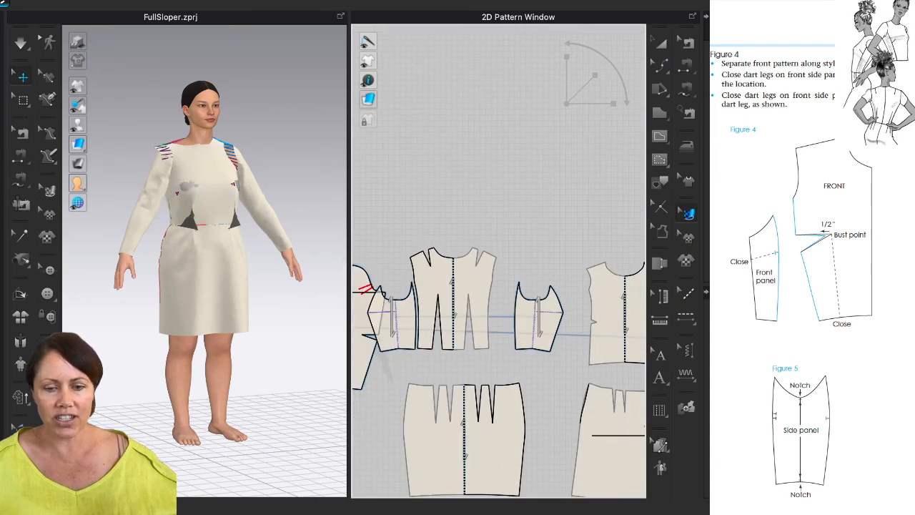
pyautogui.scroll(10, 615, 331)
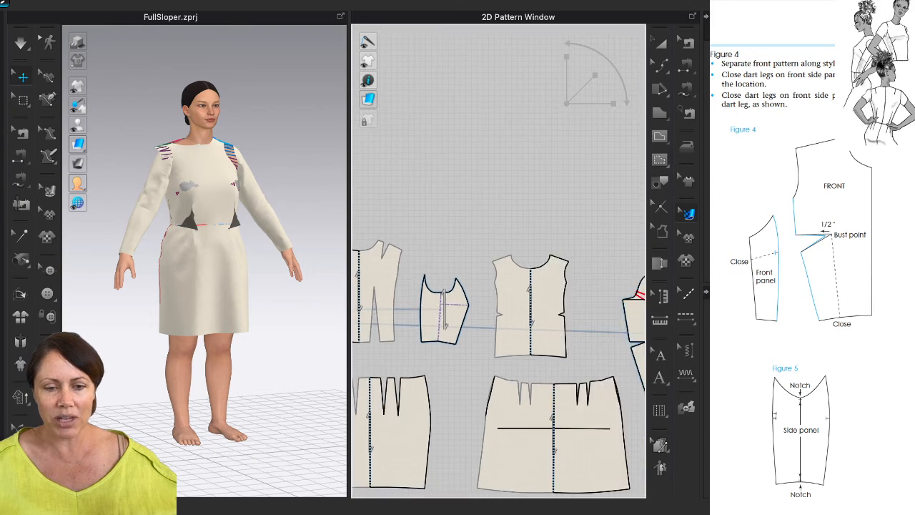
# Check the sewing between the two legs of the small bust dart on the center front bodice
pyautogui.scroll(2, 614, 332)
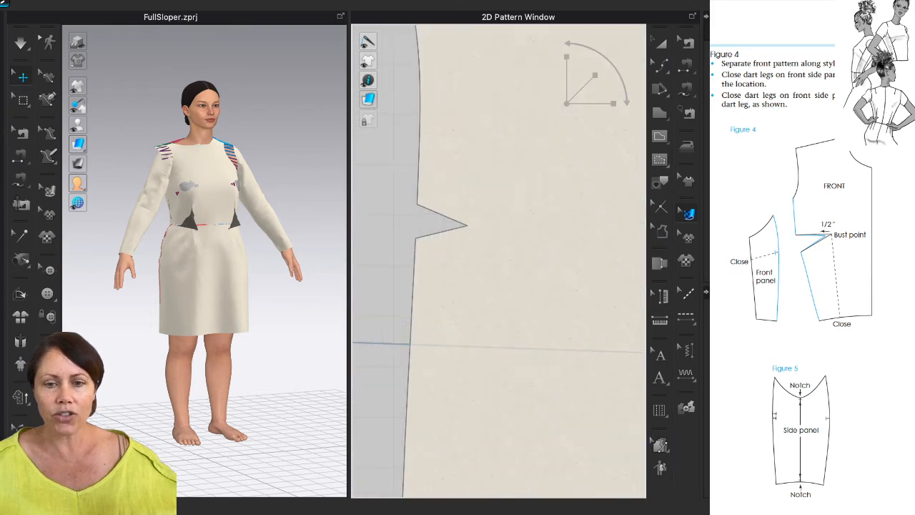
pyautogui.press('b')
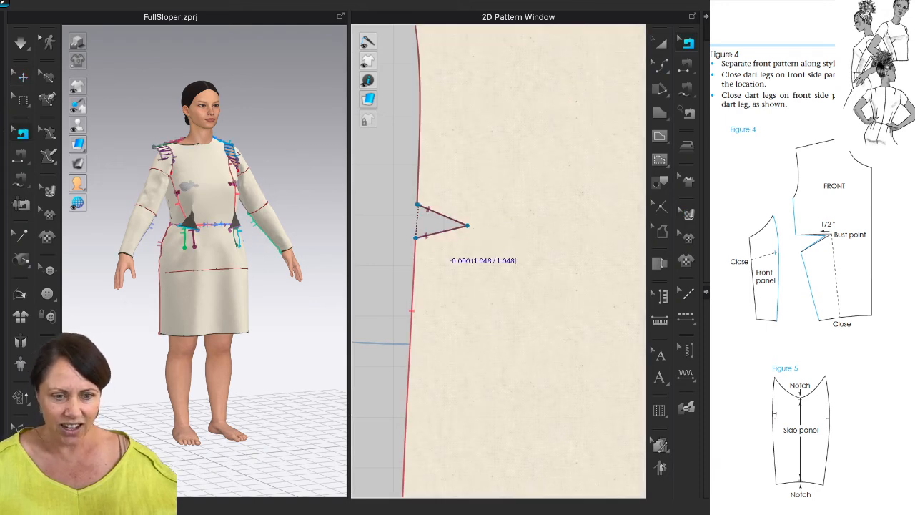
pyautogui.scroll(-6, 447, 259)
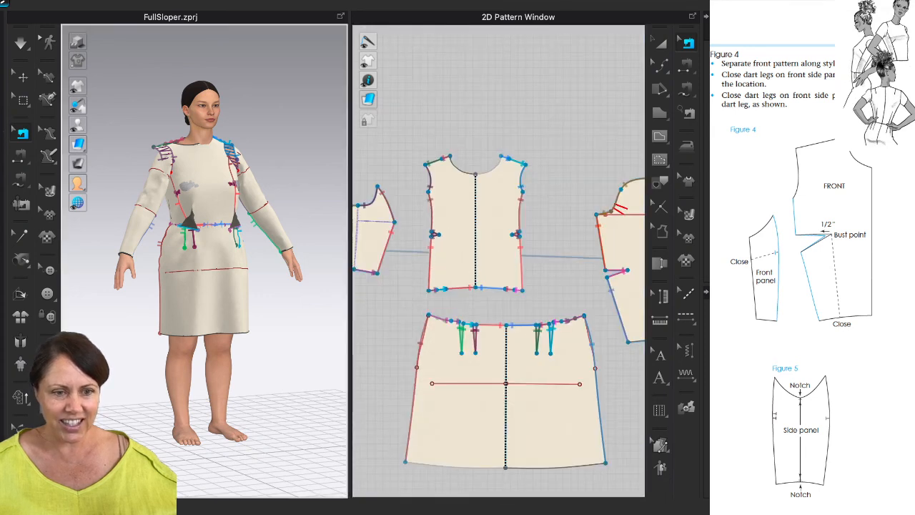
# Simulate the garment so the redrafted front, back and merged side panels drape on the avatar
pyautogui.moveTo(243, 257); pyautogui.dragTo(278, 262, button='middle')
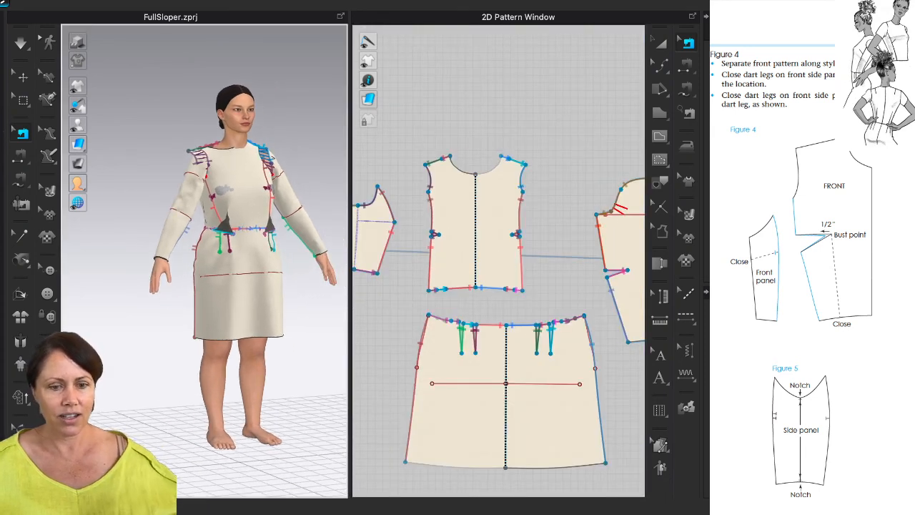
pyautogui.press('space')
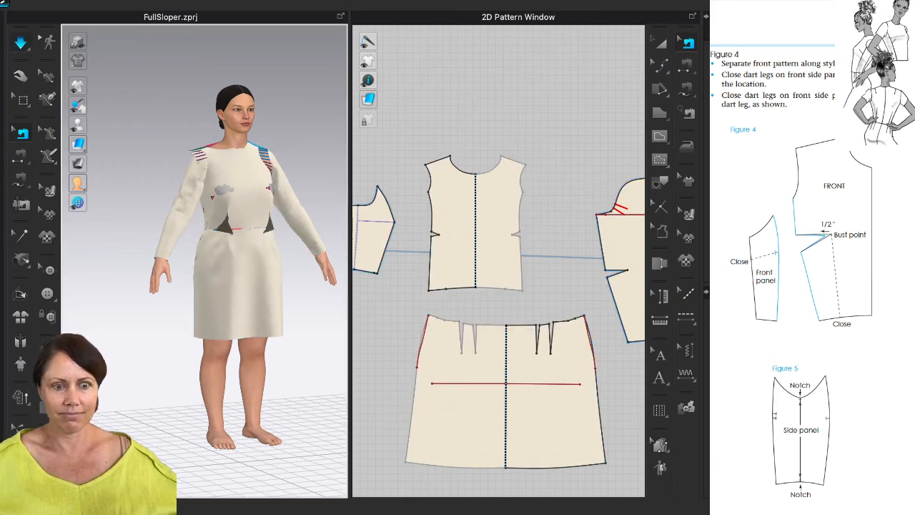
pyautogui.press('a')
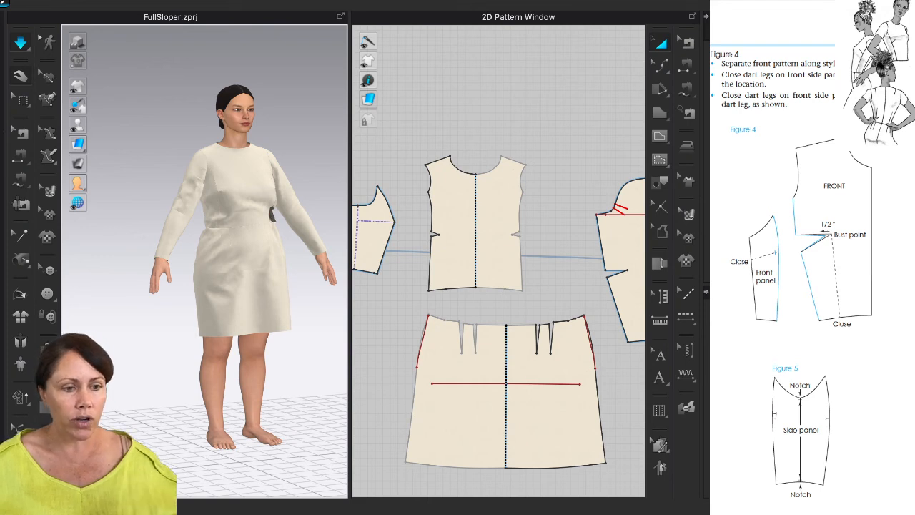
# Display the 3D garment's pattern pieces in random colors and run the simulation again
pyautogui.click(22, 133)
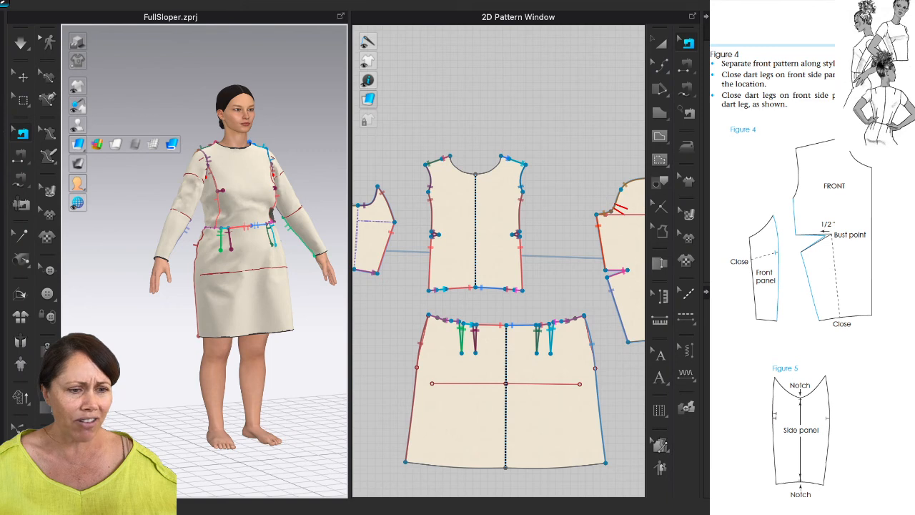
pyautogui.click(97, 143)
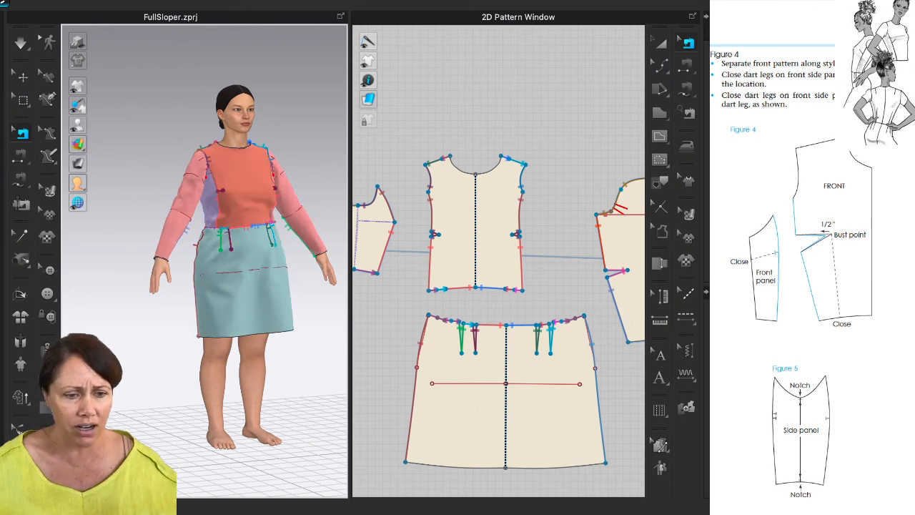
pyautogui.press('space')
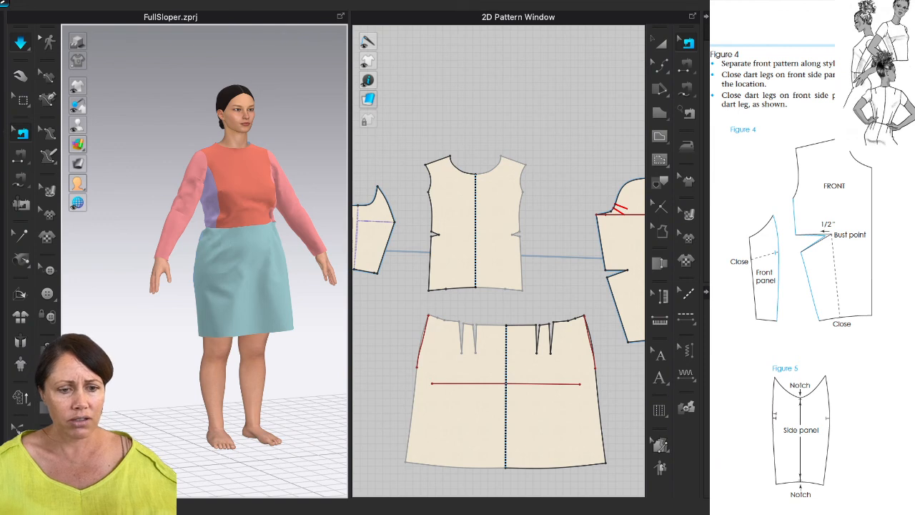
pyautogui.press('a')
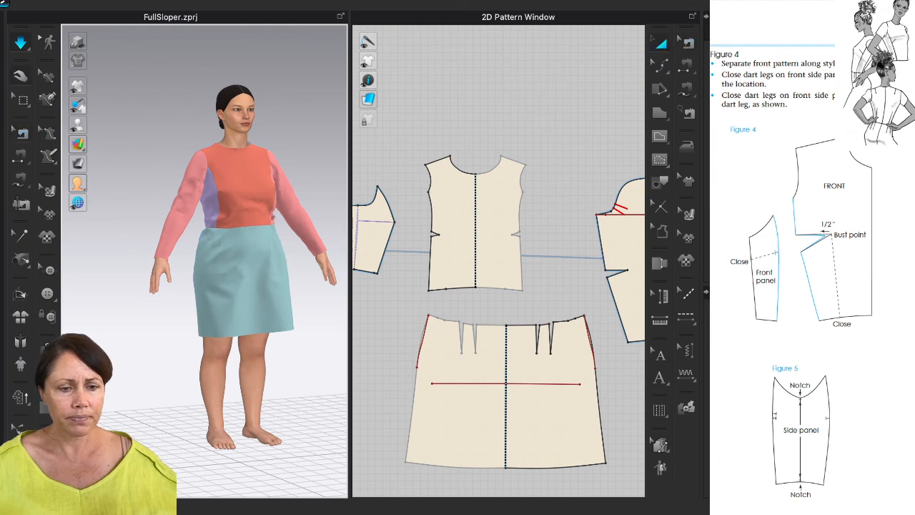
# Examine the draped armhole princess seams and side panel on the avatar from the front, side and three-quarter views, including up close
pyautogui.moveTo(258, 215); pyautogui.dragTo(110, 211, button='right')
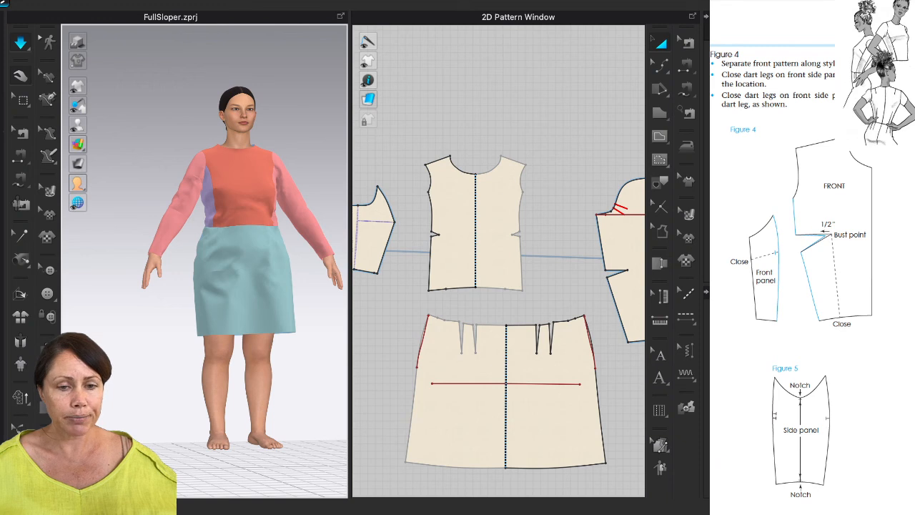
pyautogui.moveTo(204, 272); pyautogui.dragTo(279, 286, button='right')
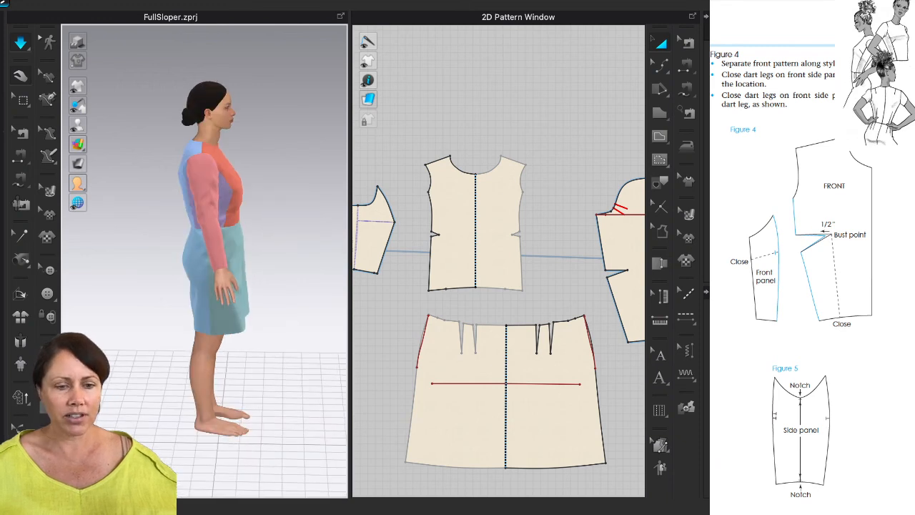
pyautogui.press('2')
pyautogui.scroll(1, 205, 262)
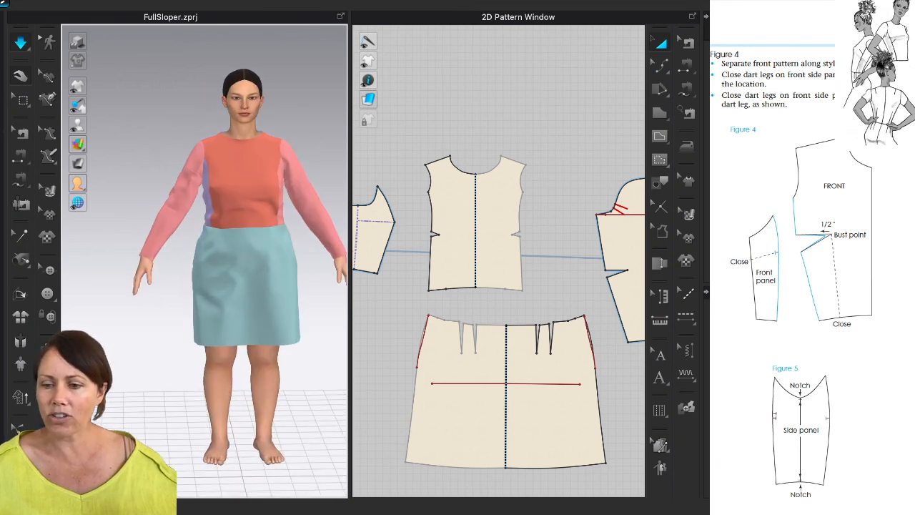
pyautogui.scroll(1, 204, 261)
pyautogui.scroll(1, 204, 262)
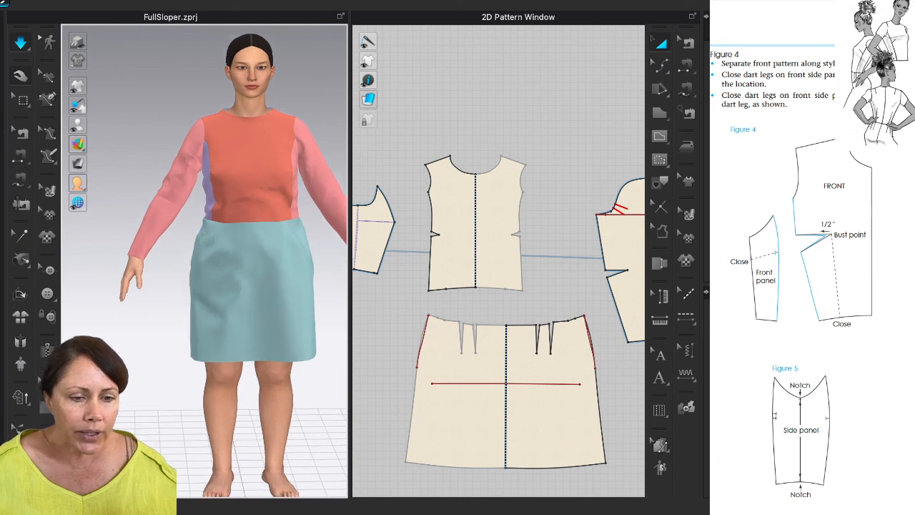
pyautogui.moveTo(204, 261); pyautogui.dragTo(258, 285, button='right')
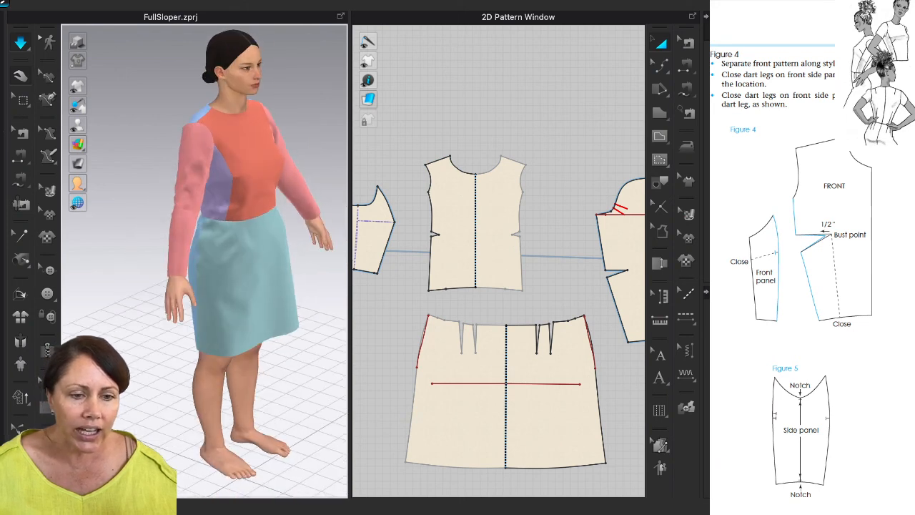
pyautogui.scroll(1, 204, 261)
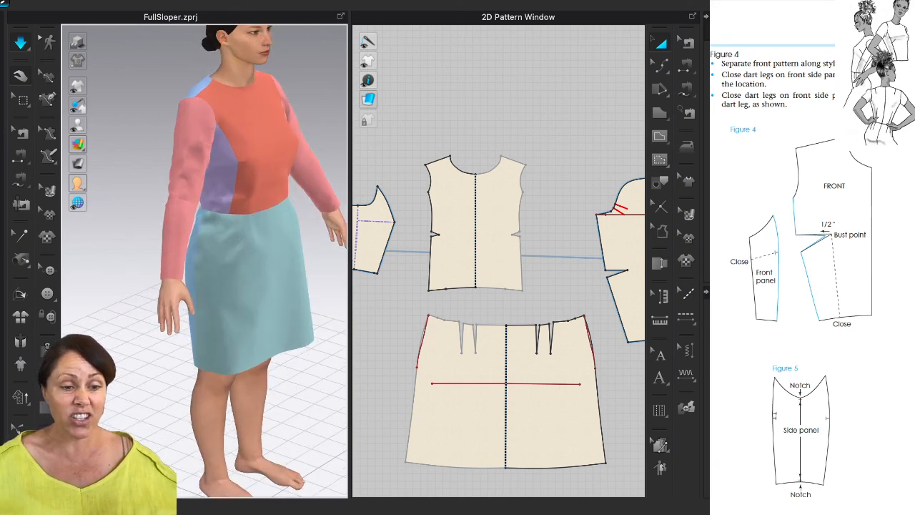
pyautogui.scroll(1, 205, 262)
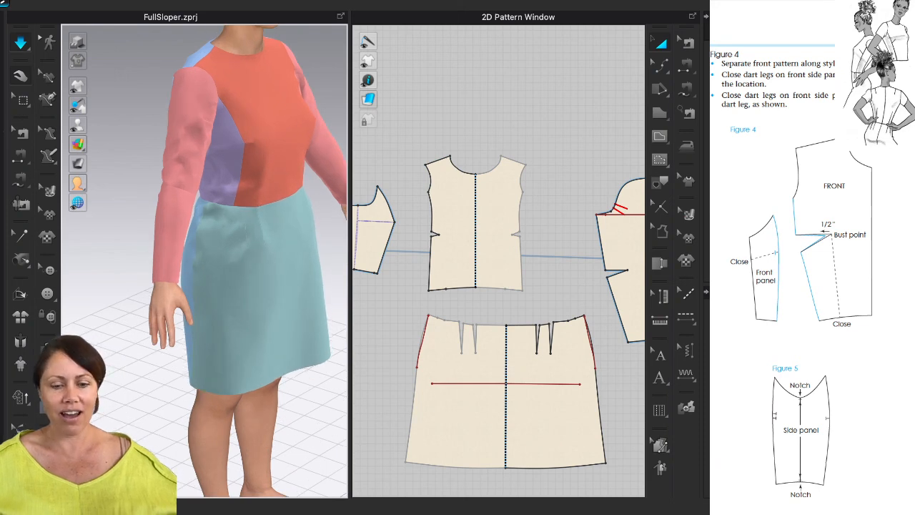
pyautogui.scroll(-1, 204, 262)
pyautogui.scroll(-1, 205, 262)
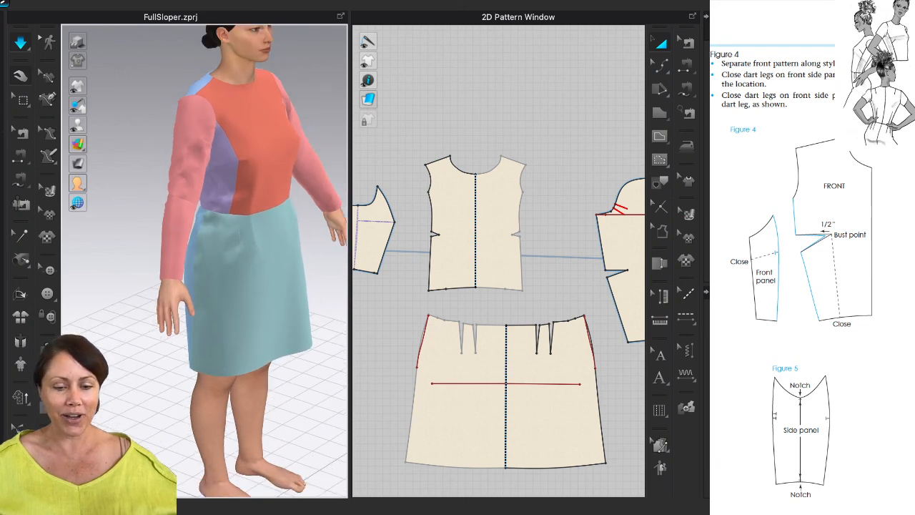